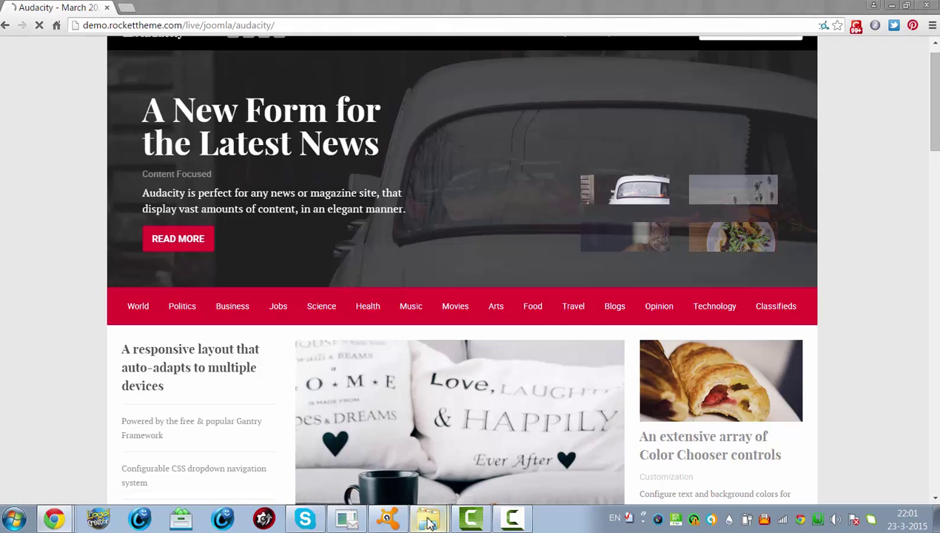
Open the rt_audacity_v.1.0 download folder and select the audacity-1.0-rocketlauncher_j33 ZIP package.
mouse_move(426, 521)
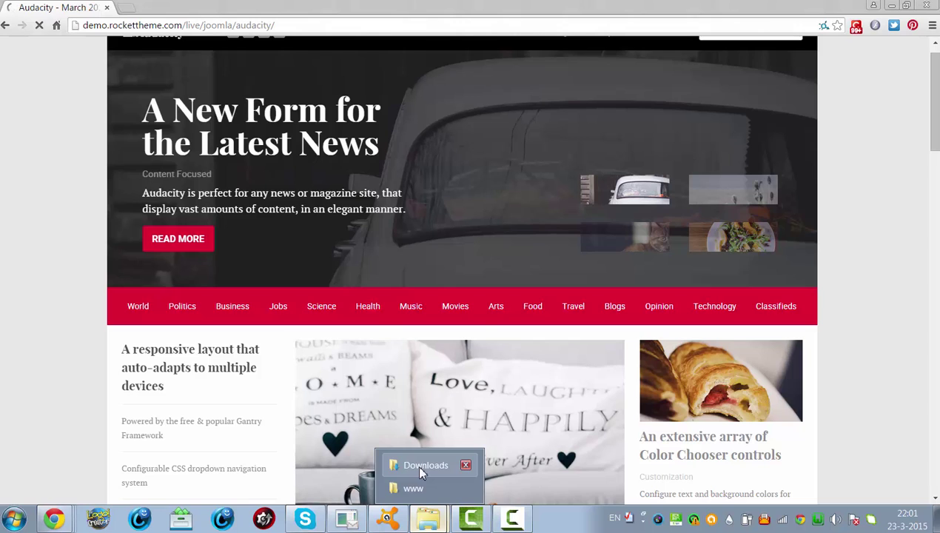
click(420, 472)
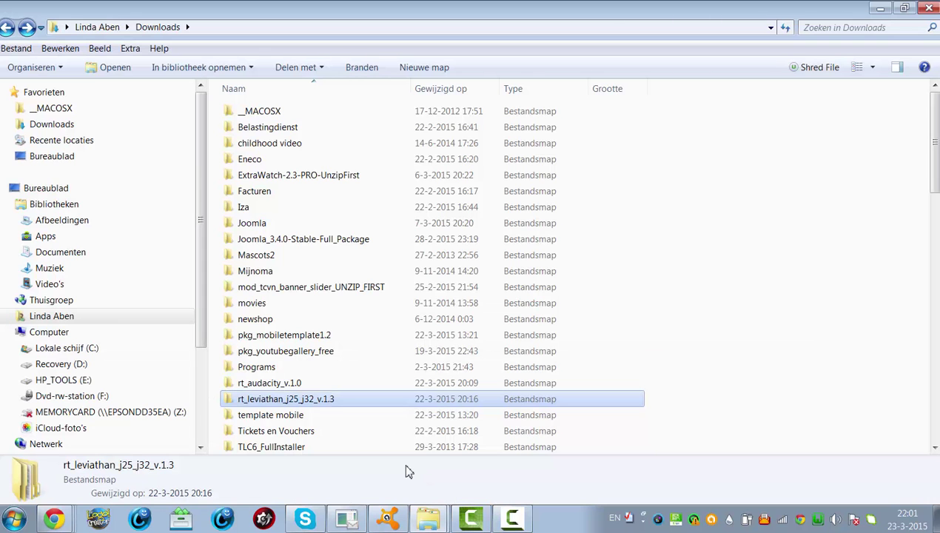
double_click(264, 384)
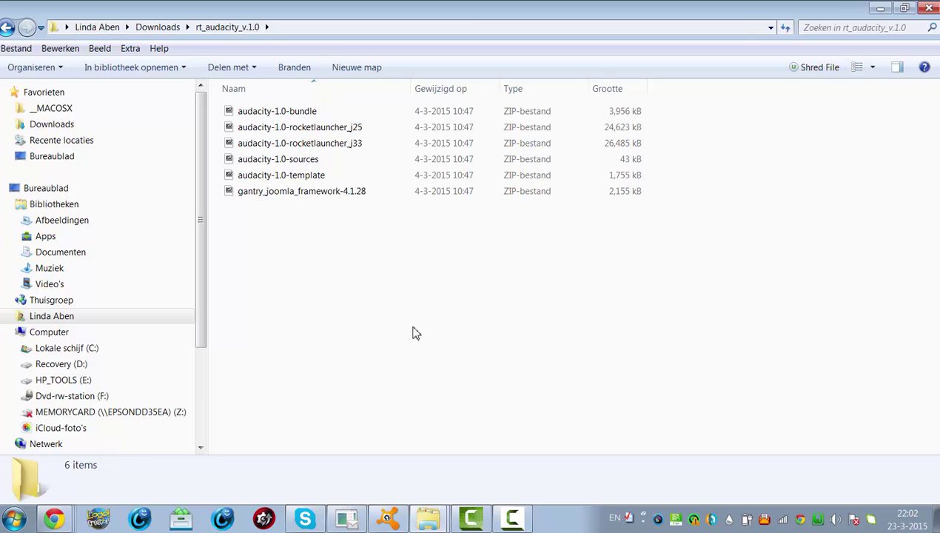
click(336, 146)
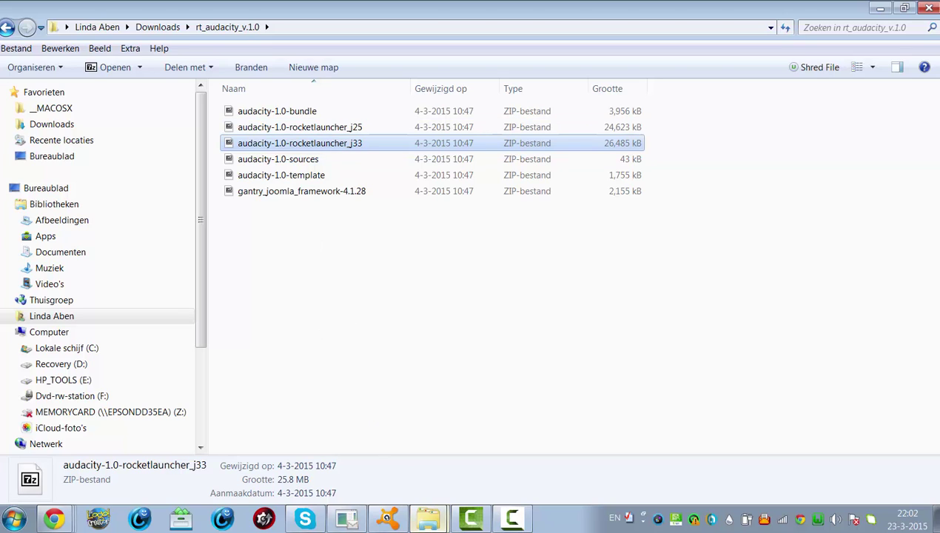
click(428, 518)
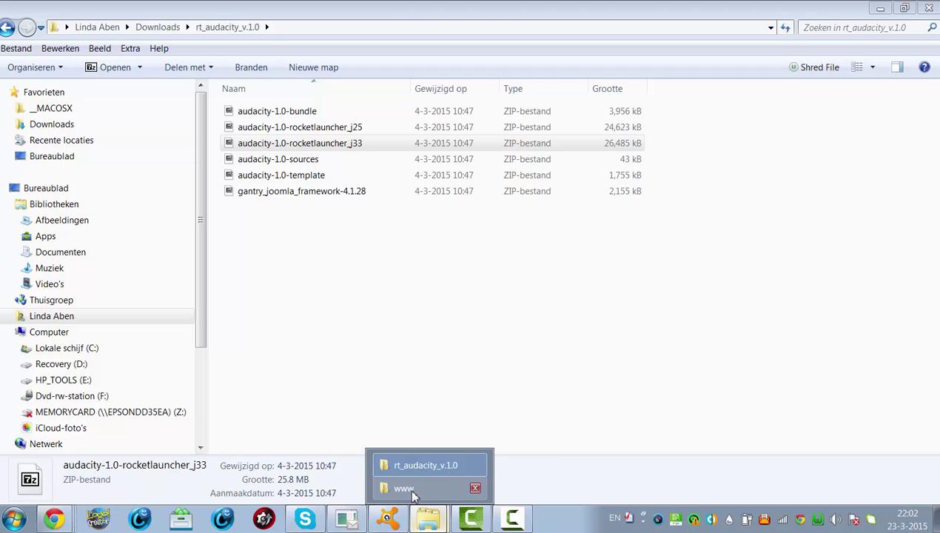
Rename the misspelled 'audicity' folder in C:\wamp\www to 'audacity'.
click(413, 494)
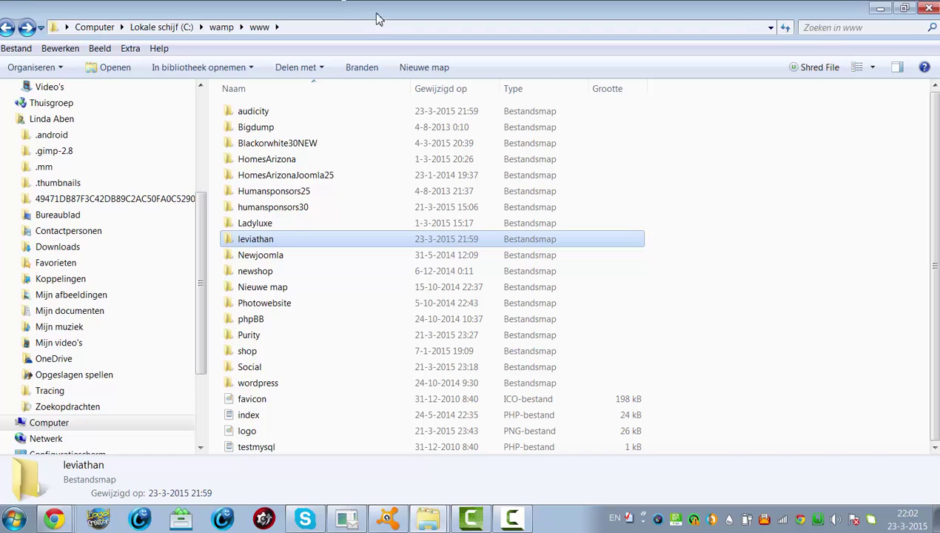
click(239, 114)
right_click(239, 124)
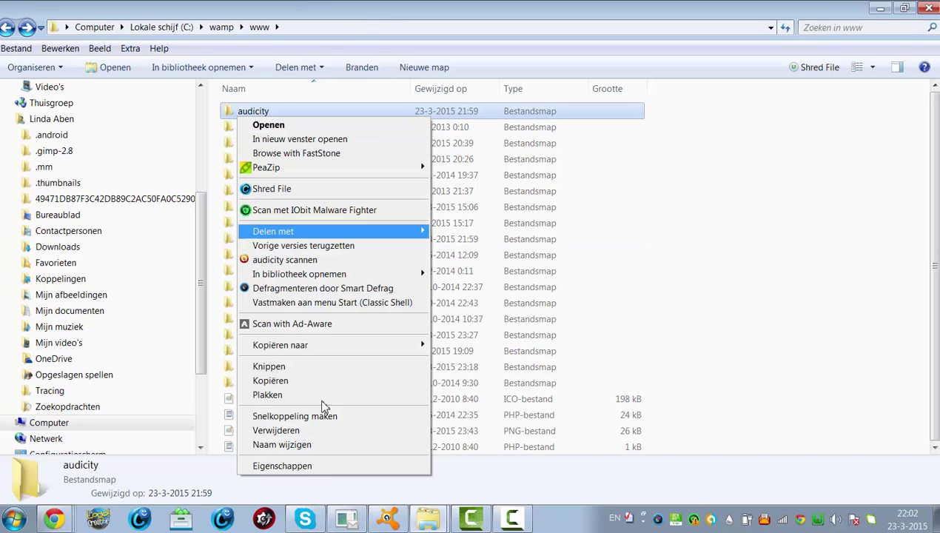
click(316, 444)
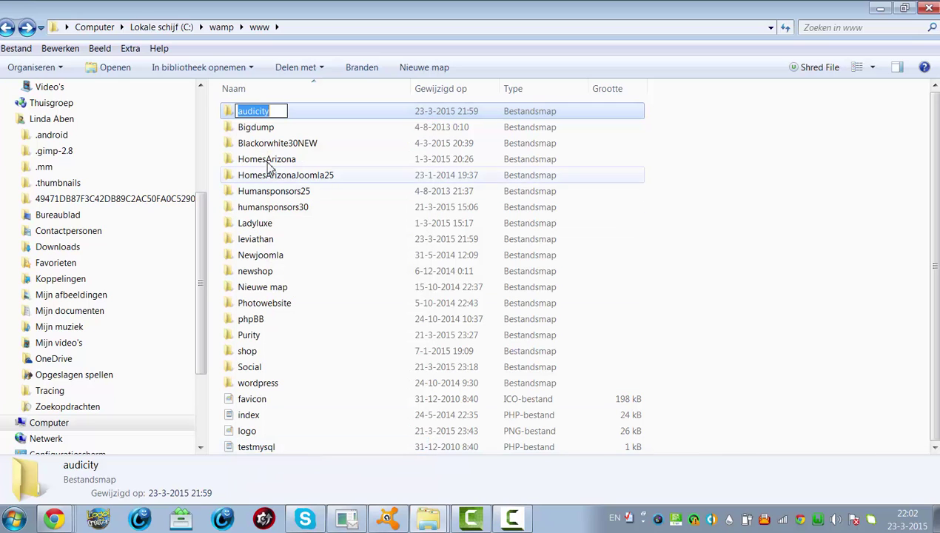
click(258, 112)
key(BackSpace)
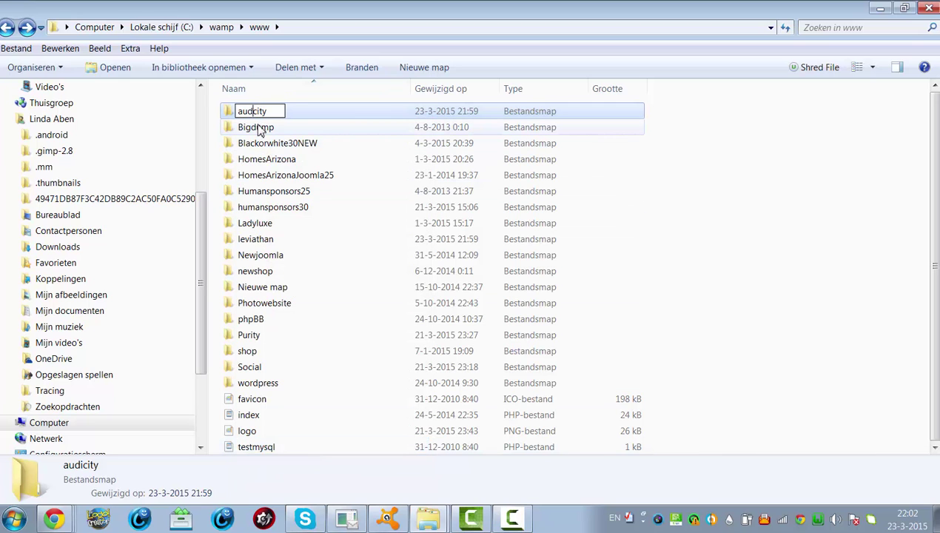
text(a)
key(Return)
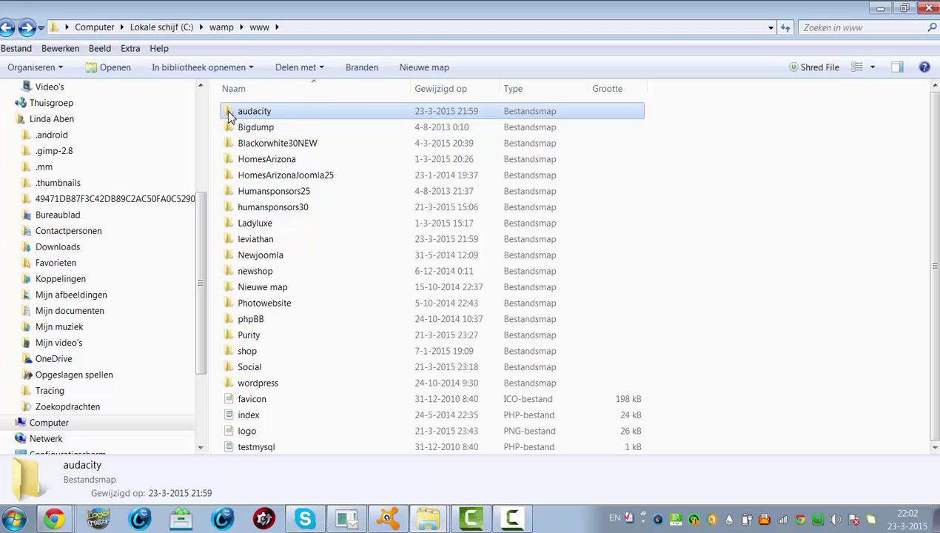
Paste the ZIP into the audacity folder and extract it with PeaZip into a new same-named folder.
double_click(240, 116)
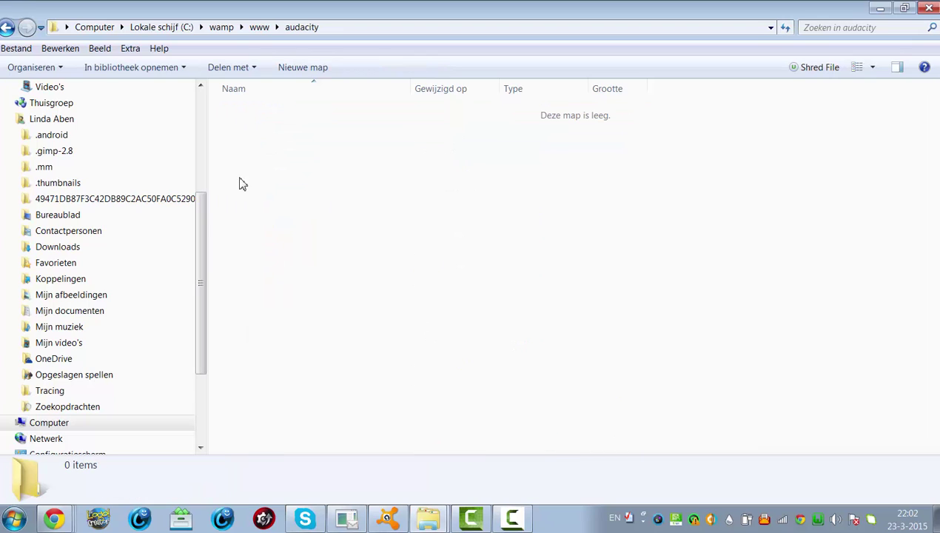
key(ctrl+v)
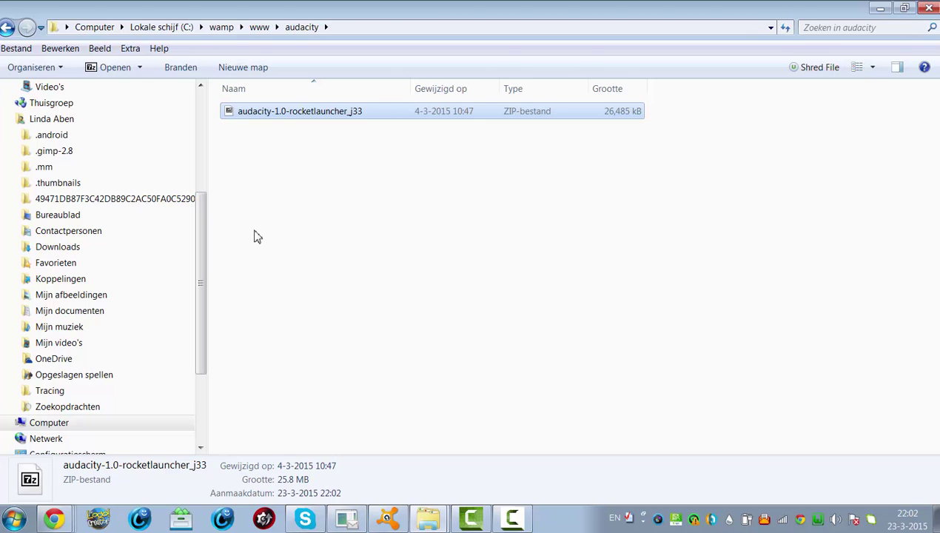
click(269, 114)
right_click(231, 116)
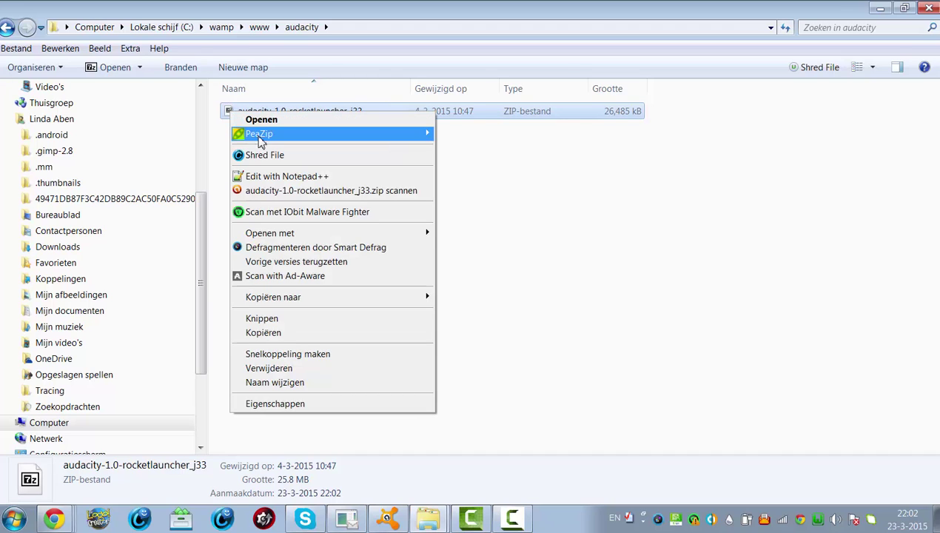
mouse_move(255, 133)
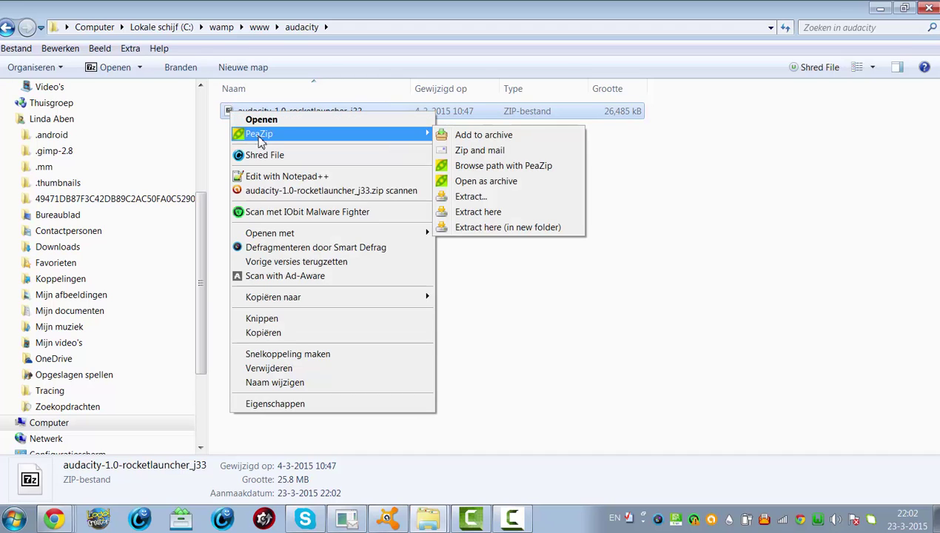
click(508, 226)
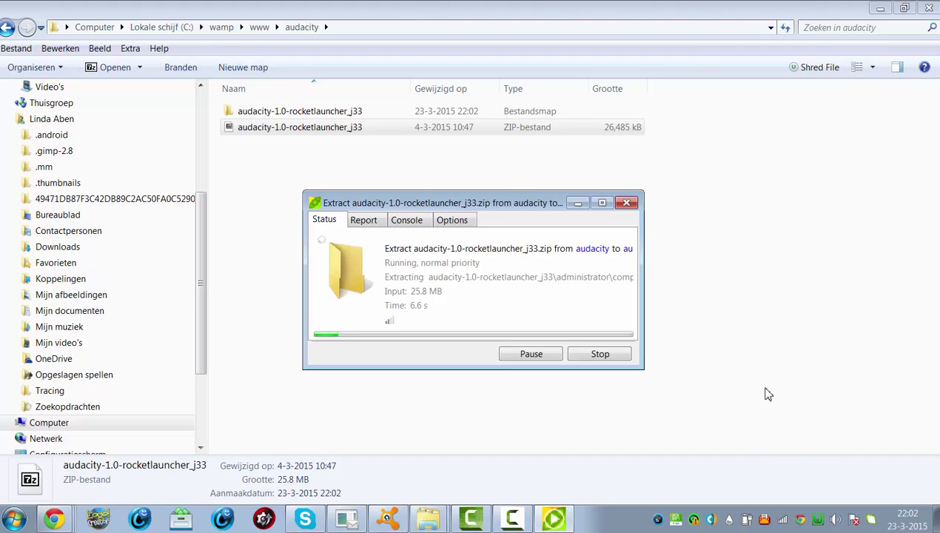
Launch phpMyAdmin in Chrome from the WampServer tray menu.
click(818, 520)
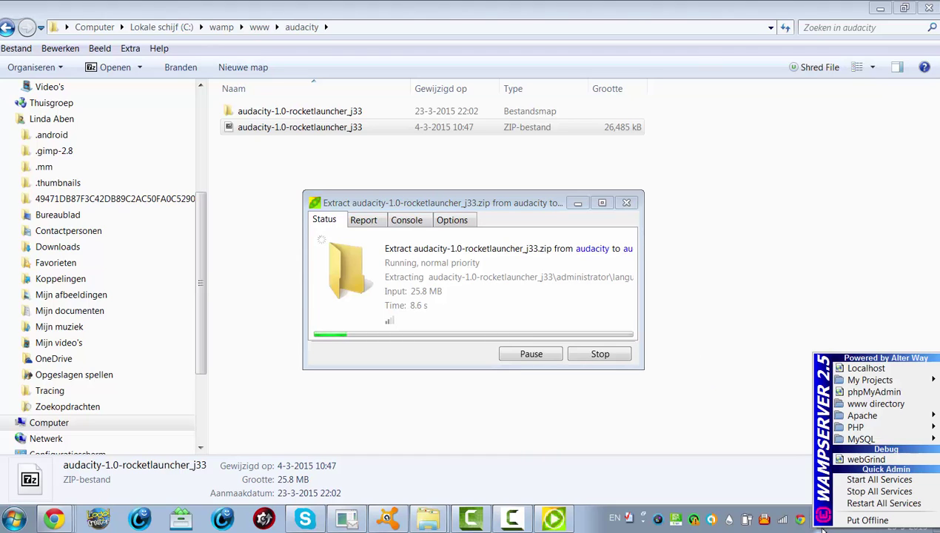
click(872, 393)
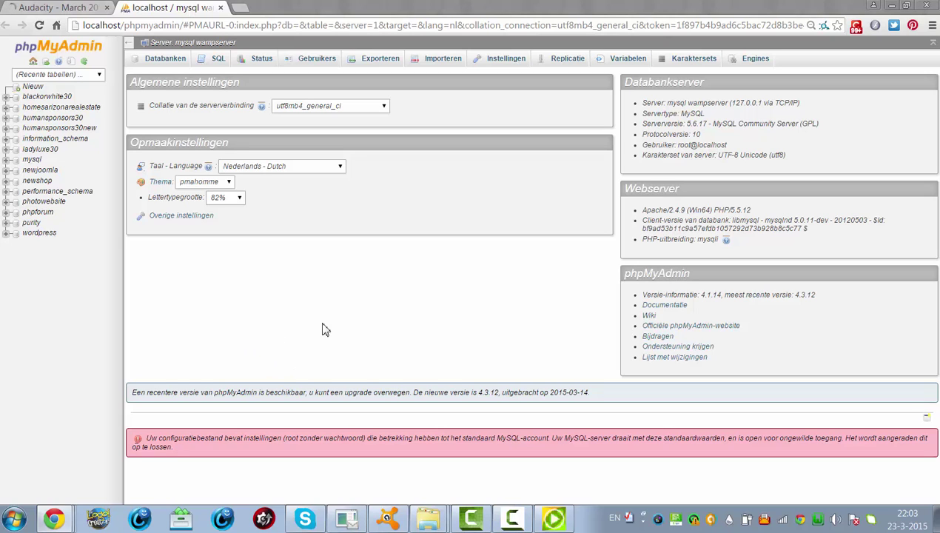
Create the 'audacity' database under the Databanken tab, then minimize the browser.
click(150, 69)
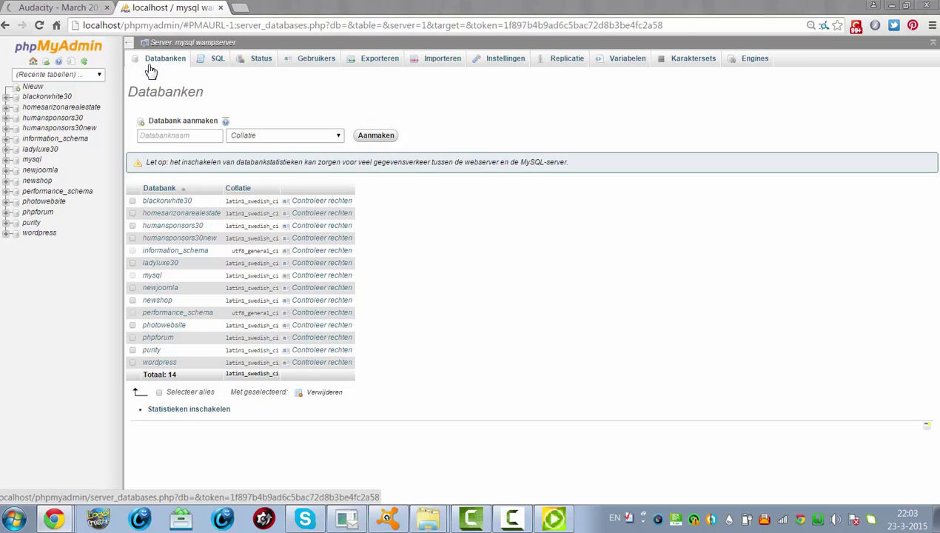
click(200, 138)
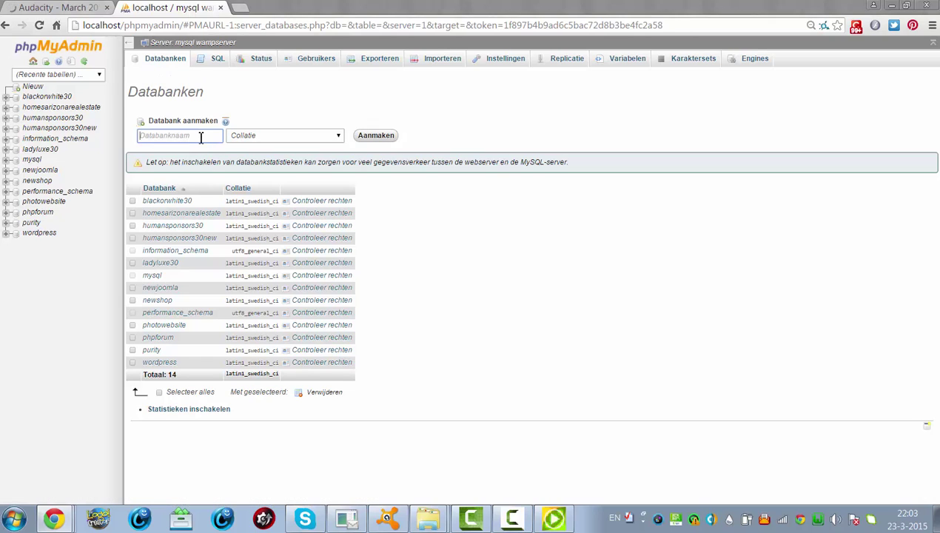
text(audacity)
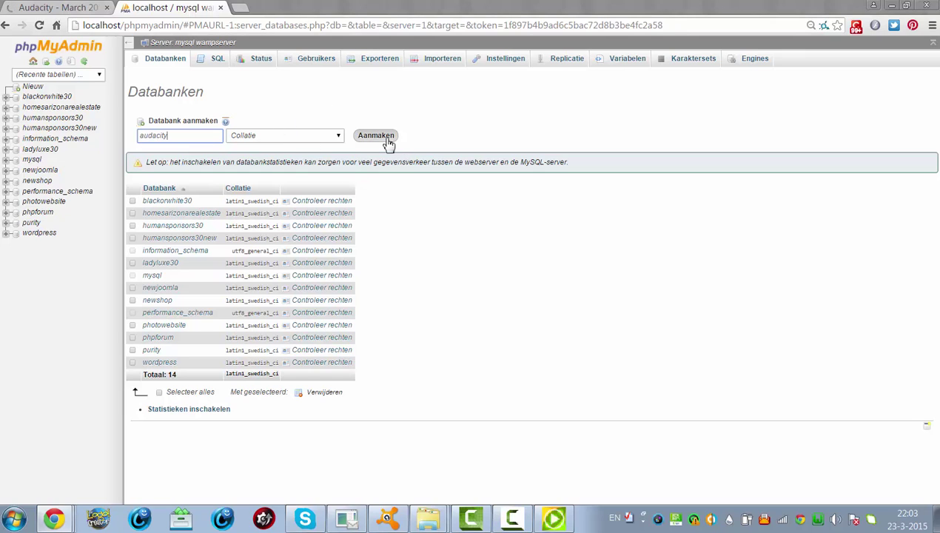
click(386, 138)
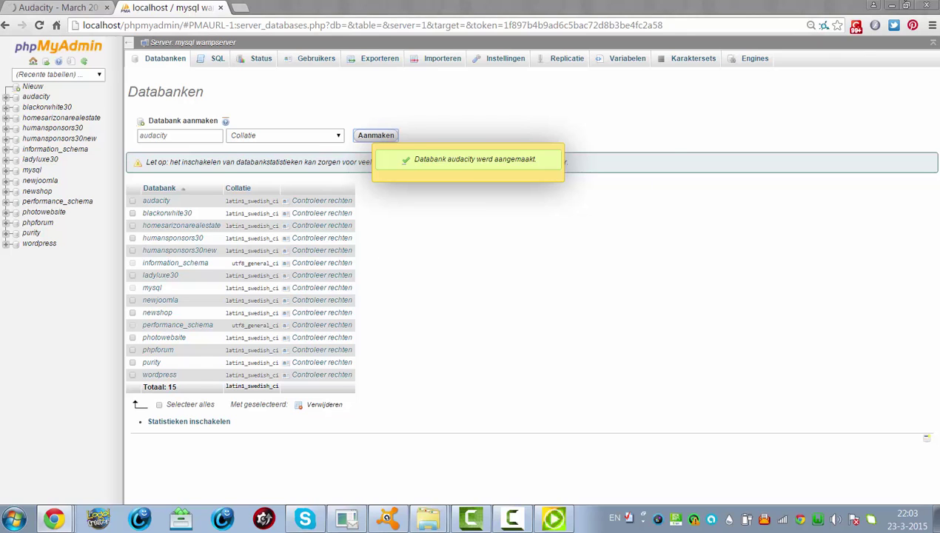
click(891, 6)
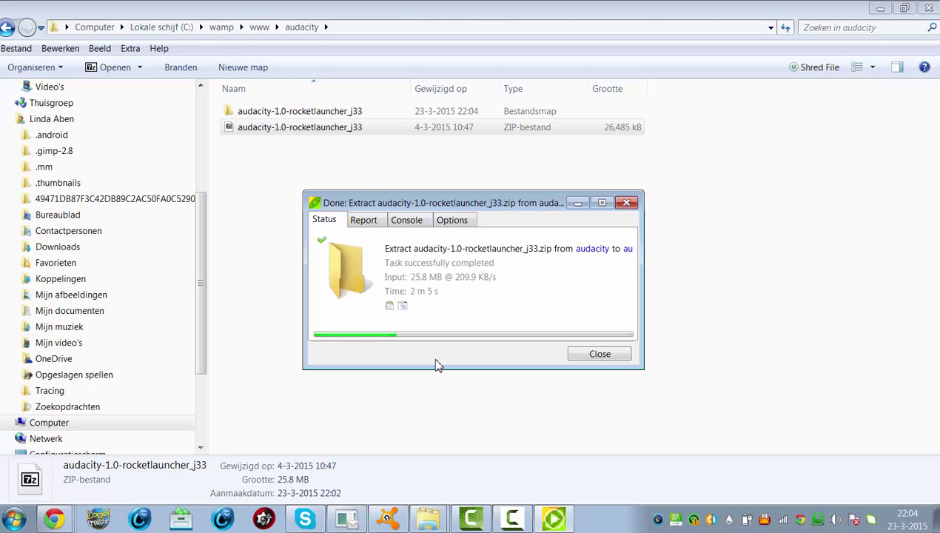
Cut all 25 items inside the extracted rocketlauncher folder.
double_click(271, 112)
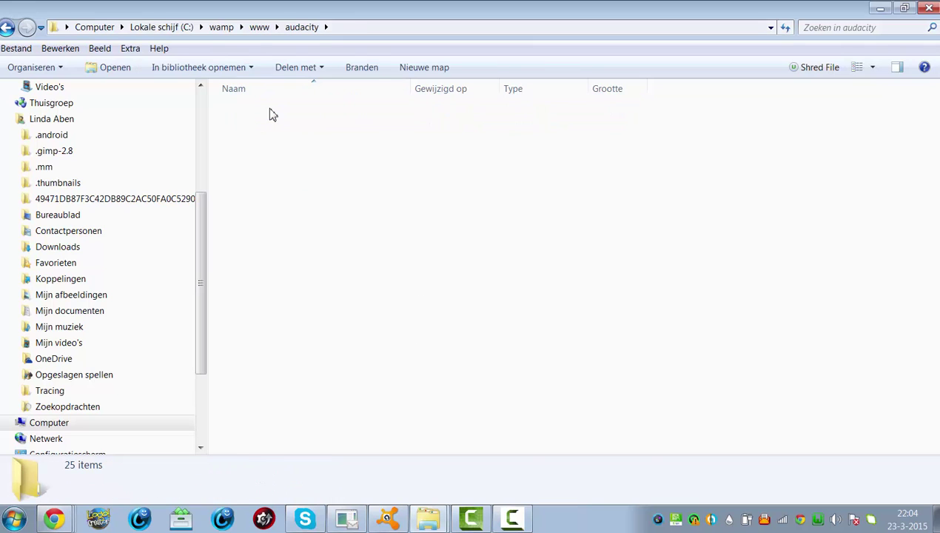
click(272, 146)
key(ctrl+a)
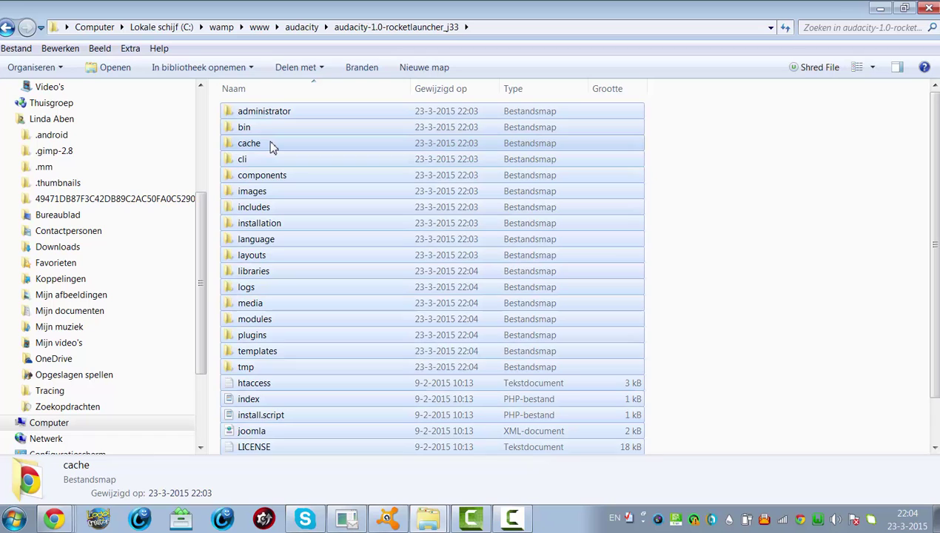
ctrl+click(271, 146)
click(270, 145)
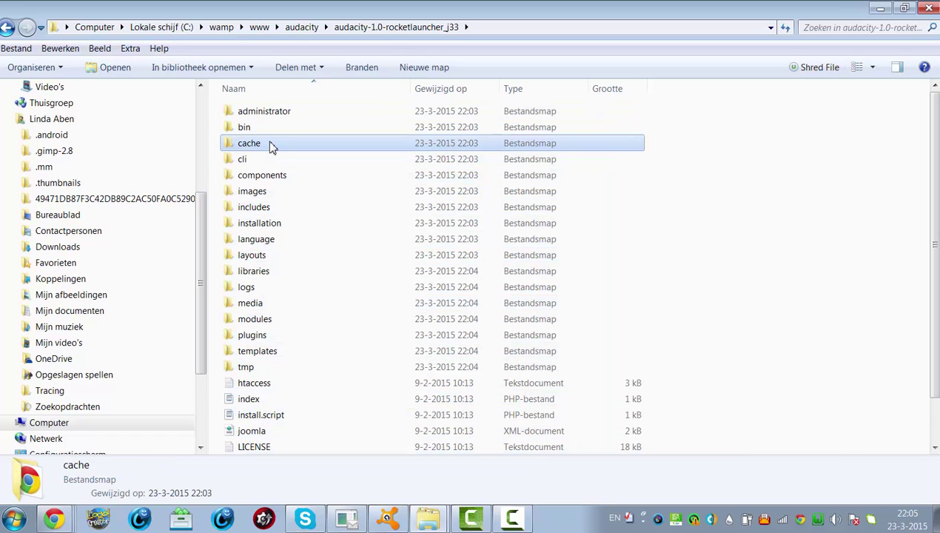
key(ctrl+a)
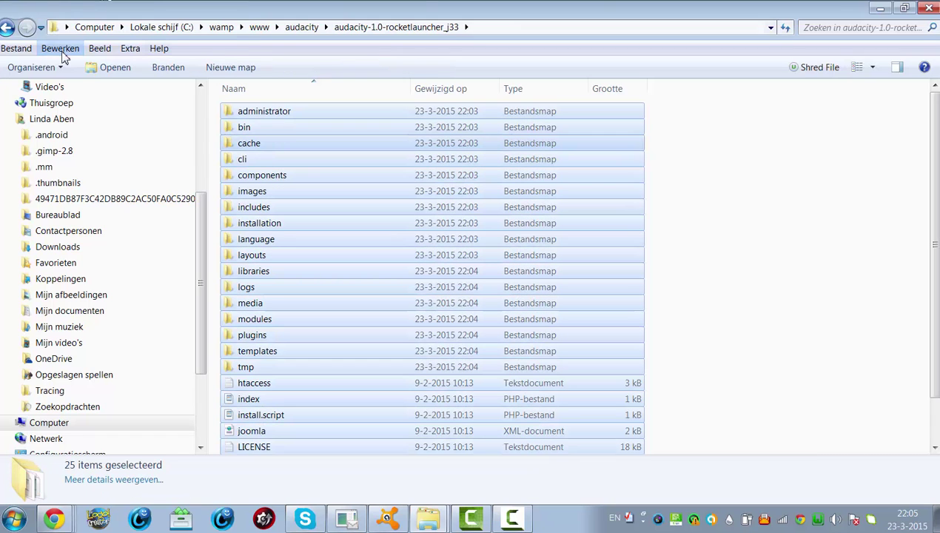
click(60, 48)
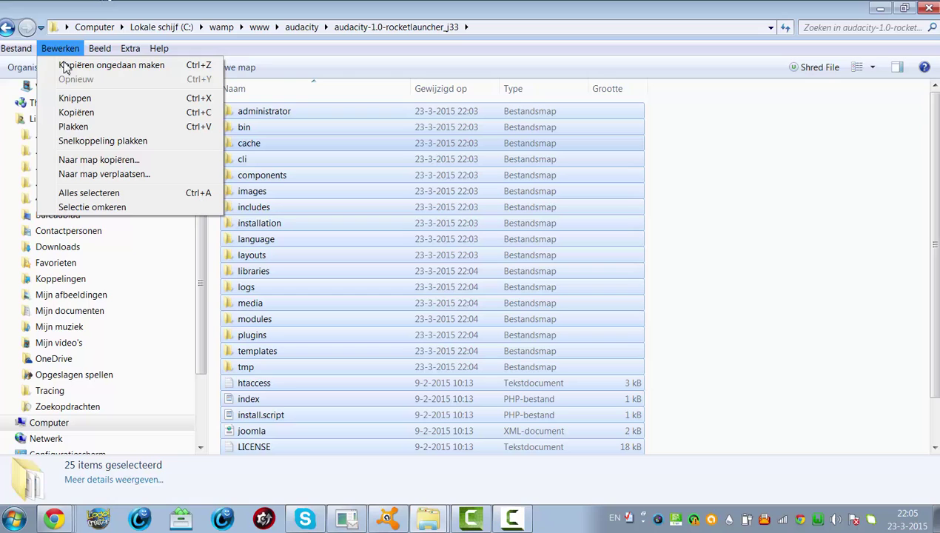
click(74, 103)
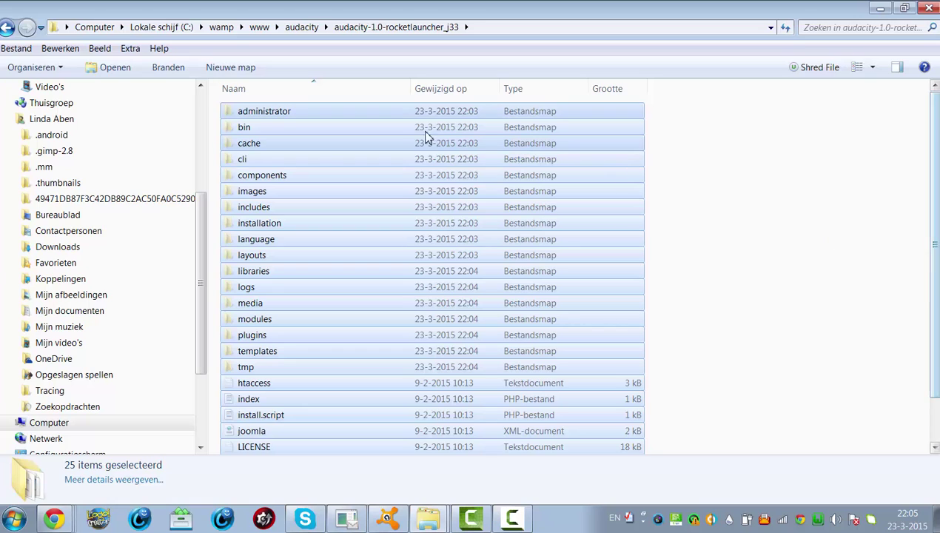
Paste the cut items directly into C:\wamp\www\audacity and clear the selection.
click(300, 30)
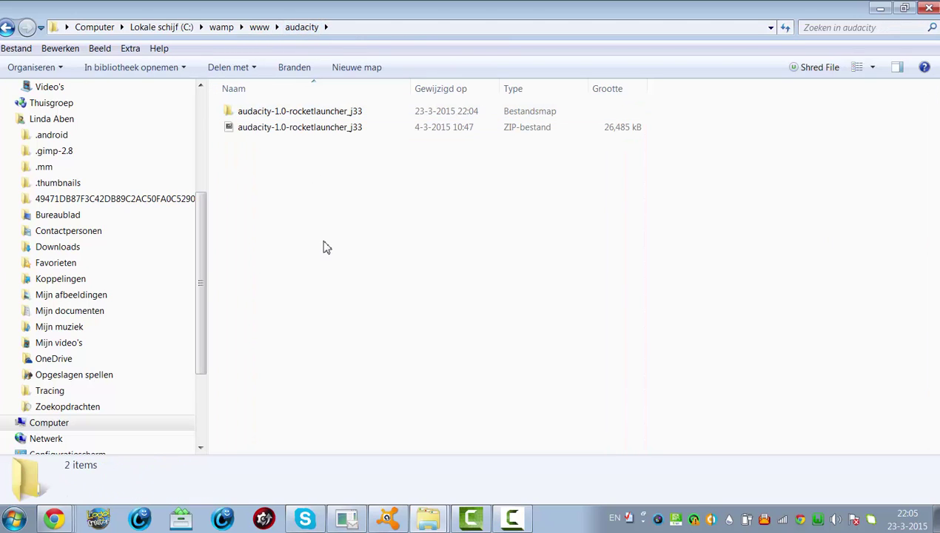
key(ctrl+v)
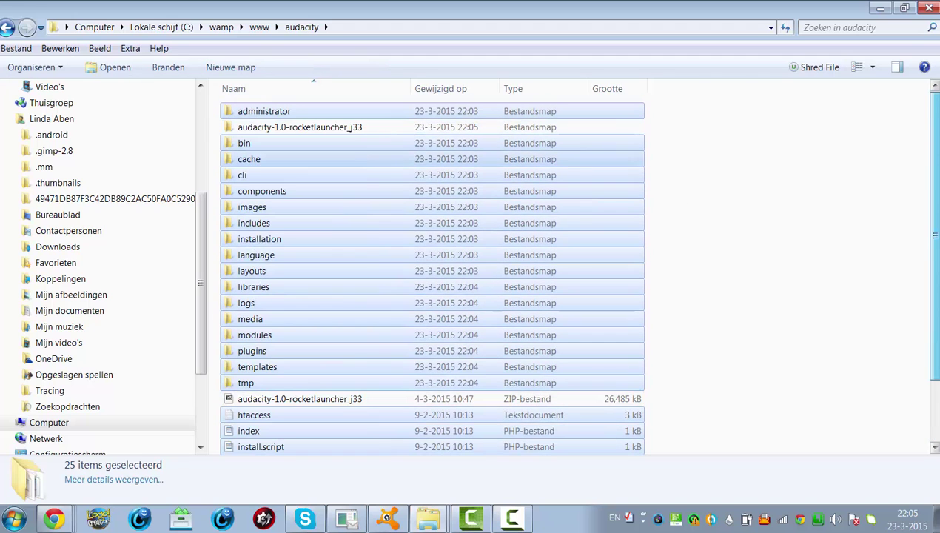
scroll(917, 326, up, 2)
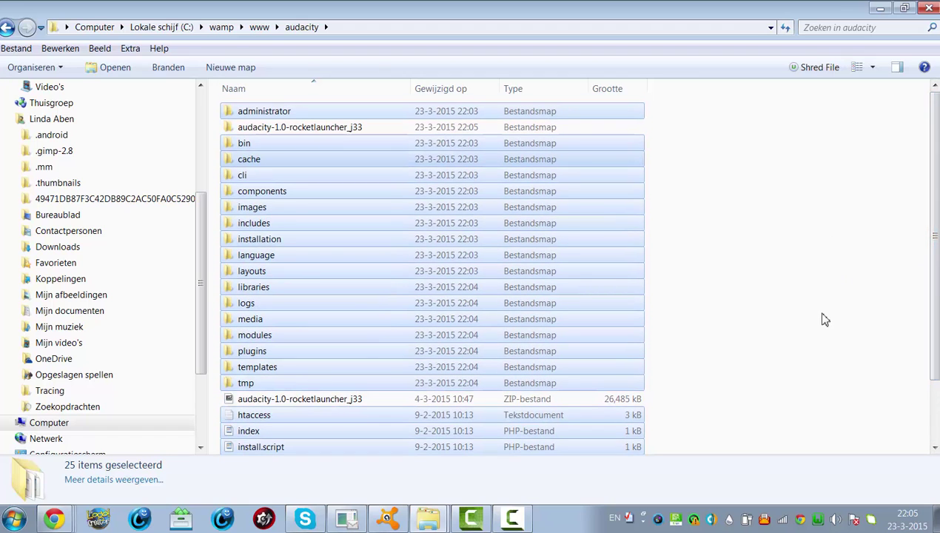
click(819, 319)
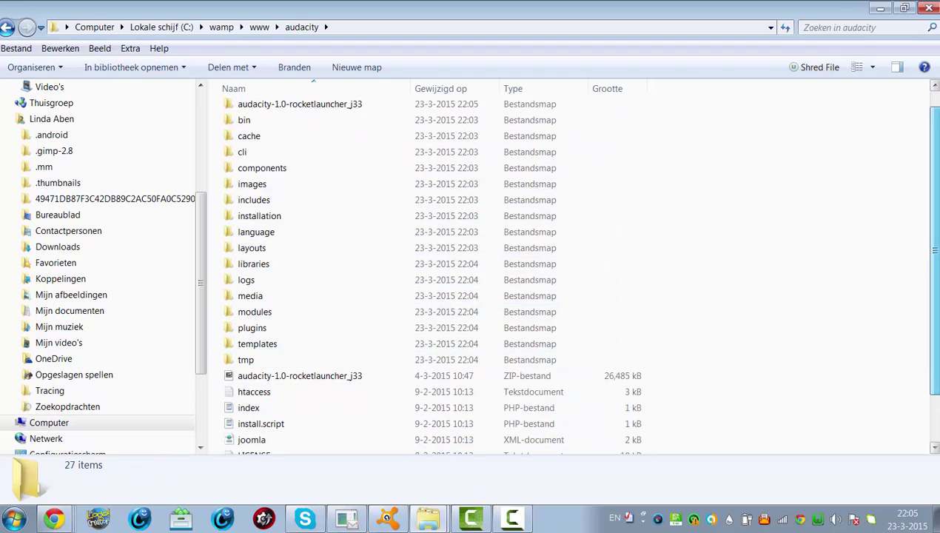
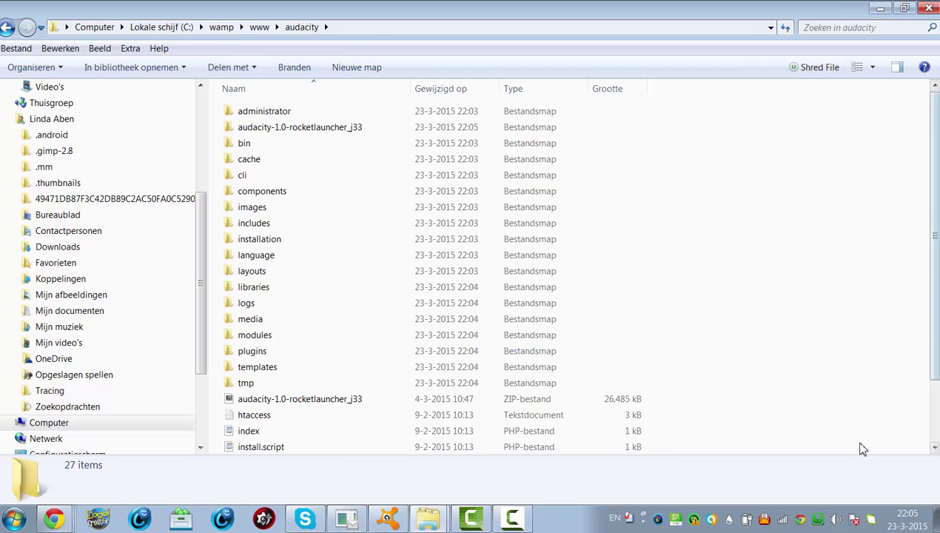
Open the WampServer menu from the system tray icon.
click(820, 520)
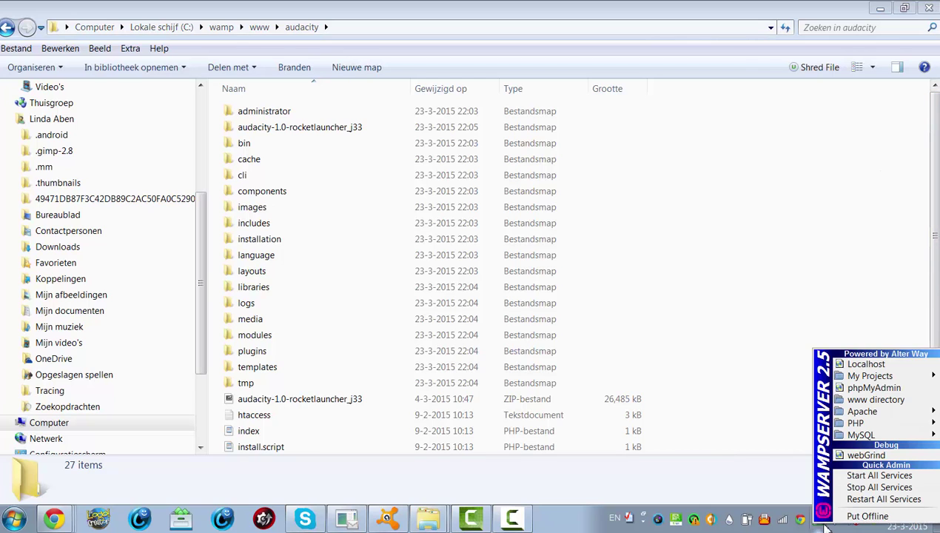
Open Localhost from WampServer and load localhost/audacity in Chrome.
click(864, 363)
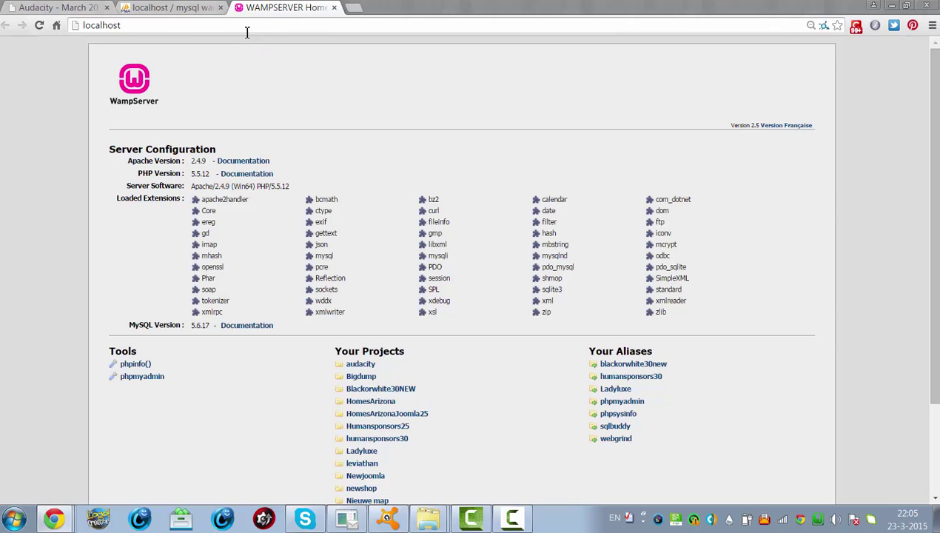
click(254, 28)
click(261, 28)
text(/a)
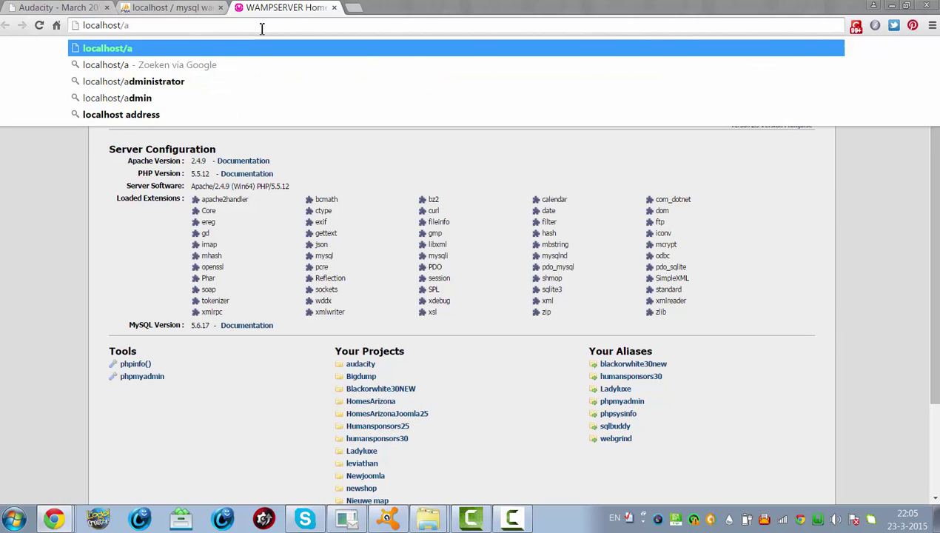
text(udacity)
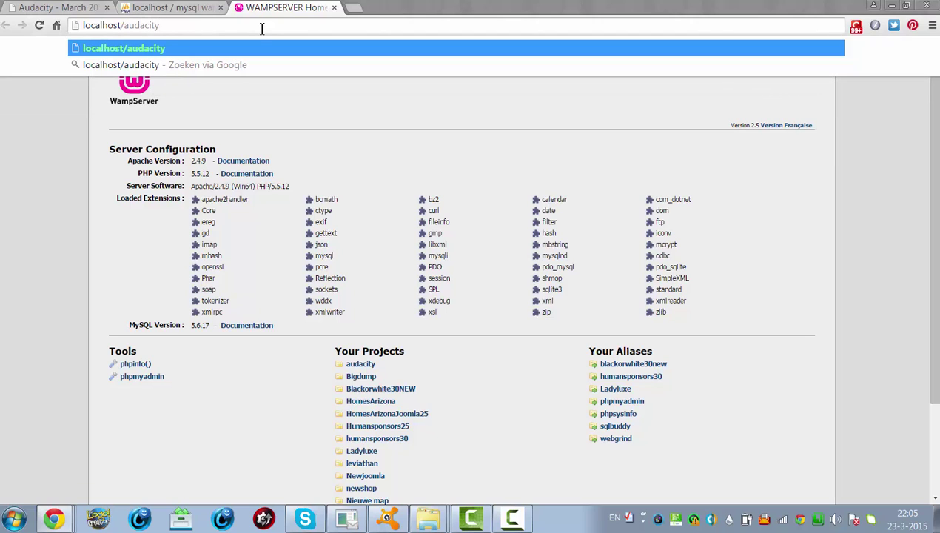
key(Return)
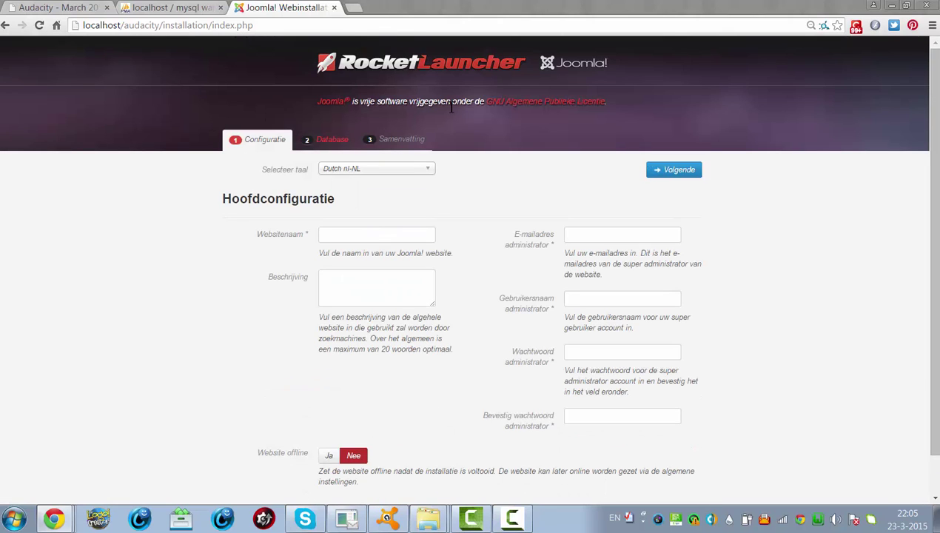
Fill in the Dutch form's description, admin e-mail, username and password fields twice.
click(386, 235)
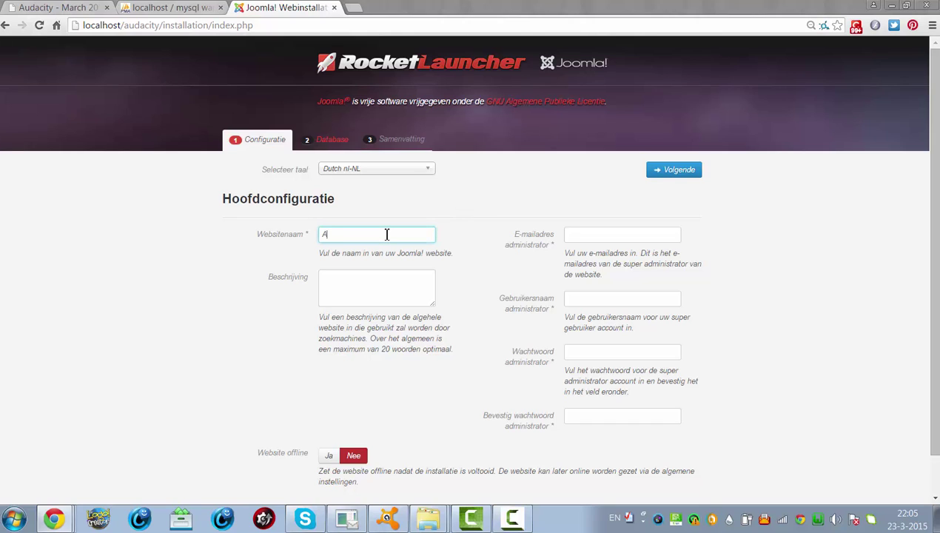
click(378, 287)
text(Your description)
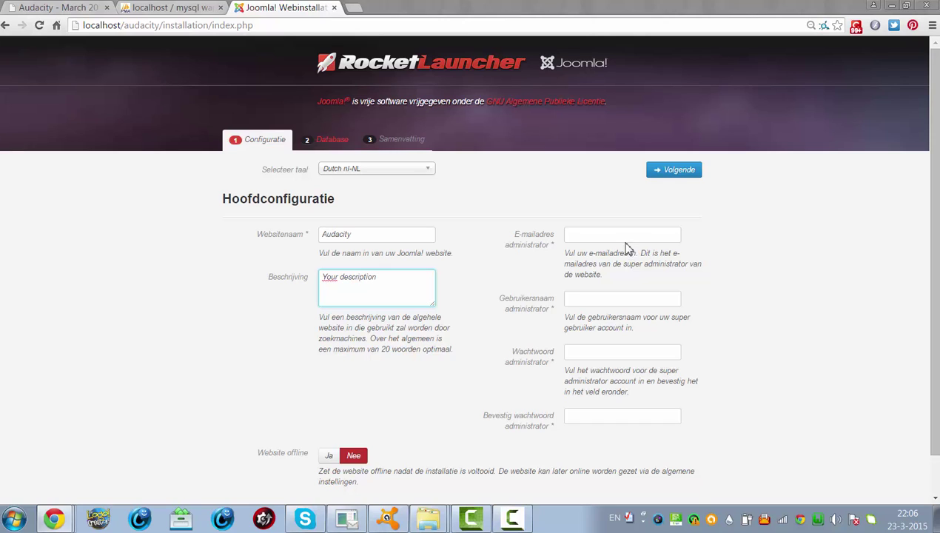
click(626, 235)
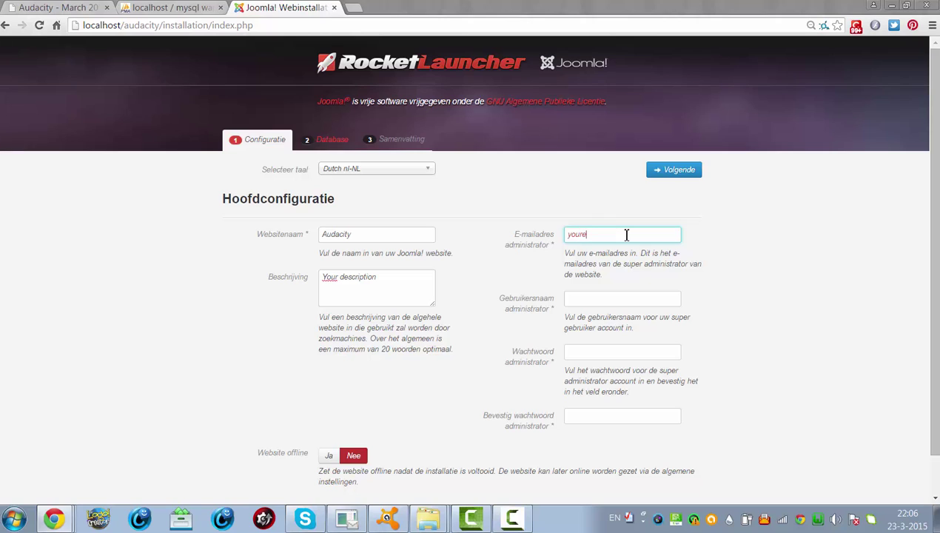
text(youremail@somewhere )
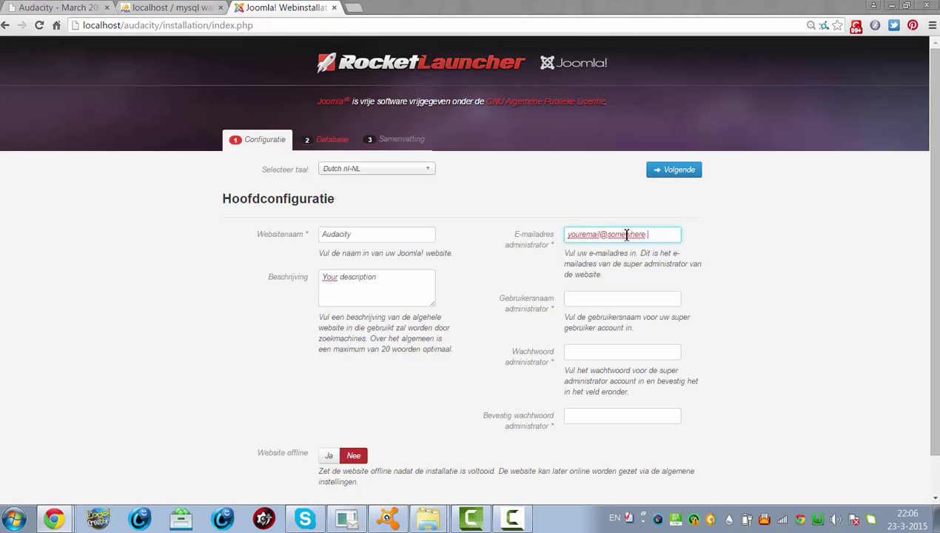
text(com)
click(624, 300)
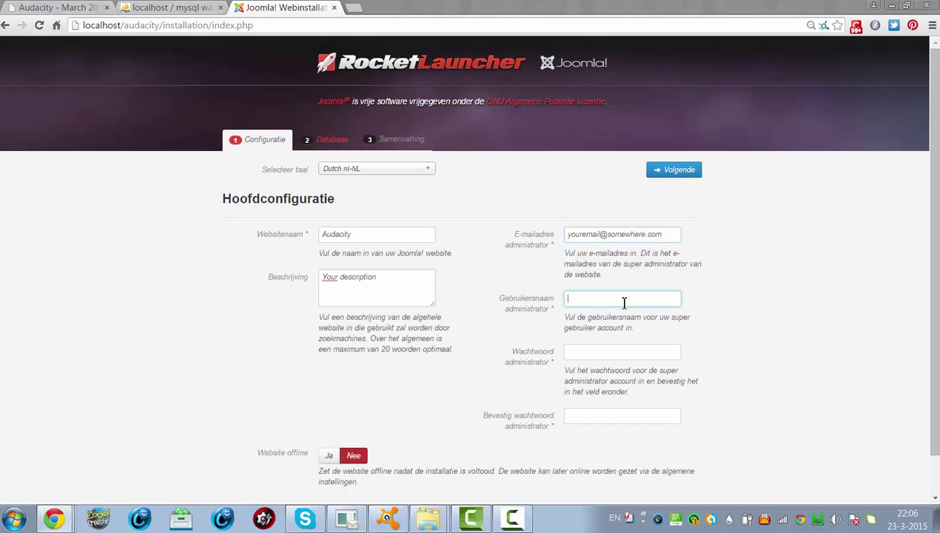
key(Tab)
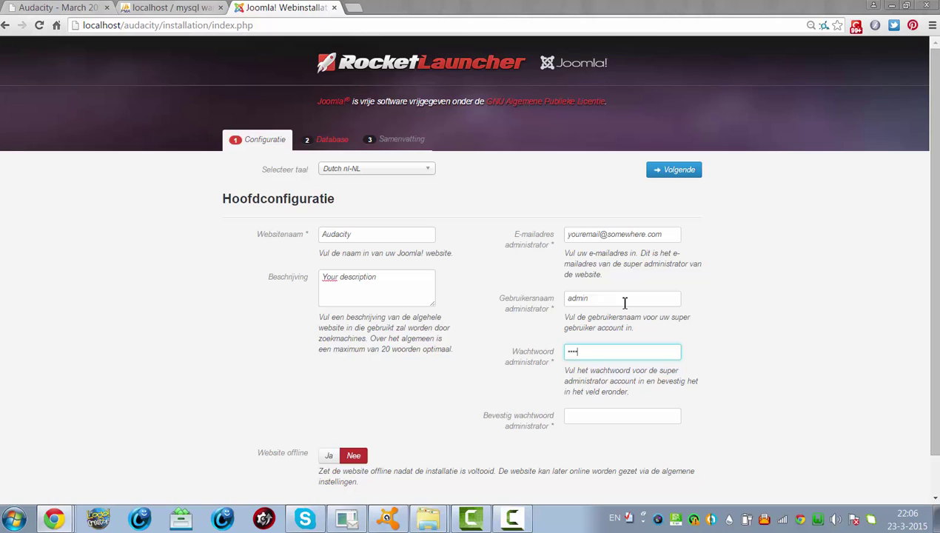
text(1)
key(Tab)
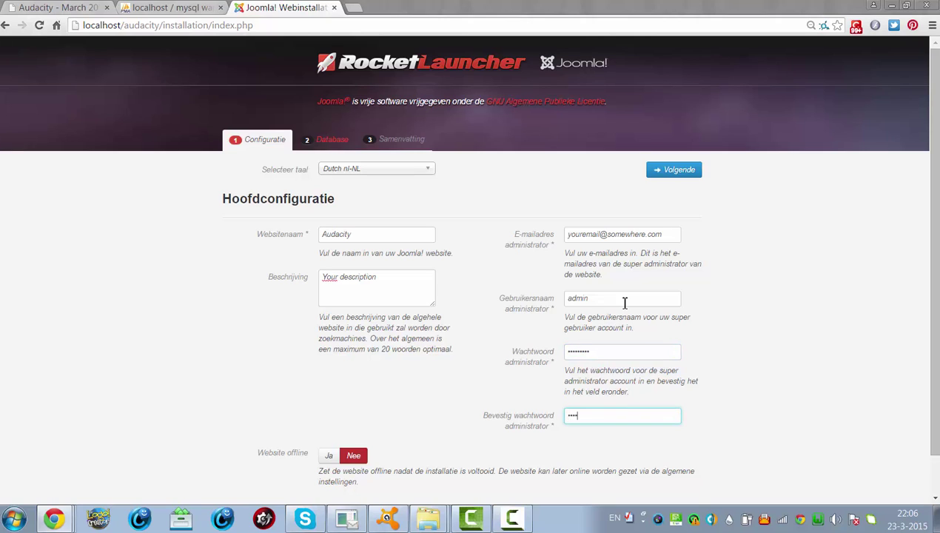
text(1)
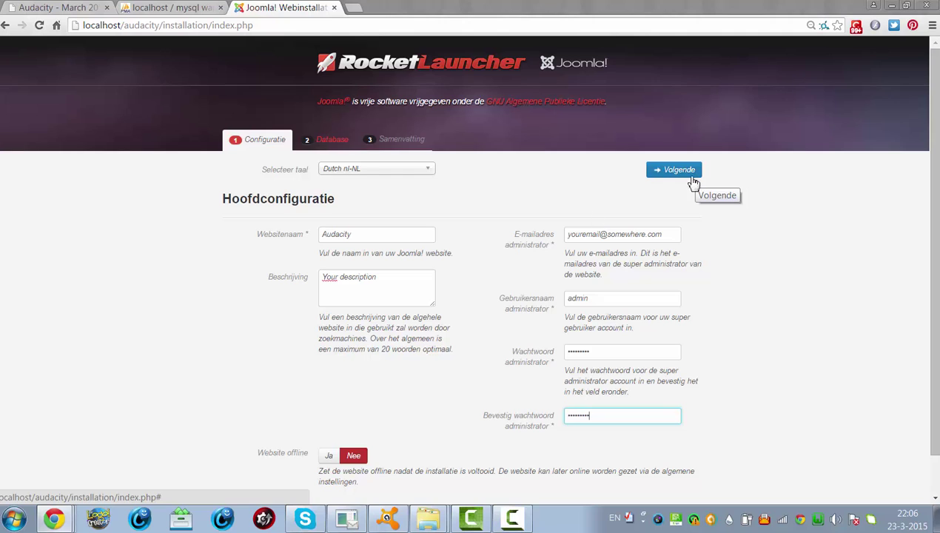
Switch the installer language to English (United States).
click(366, 170)
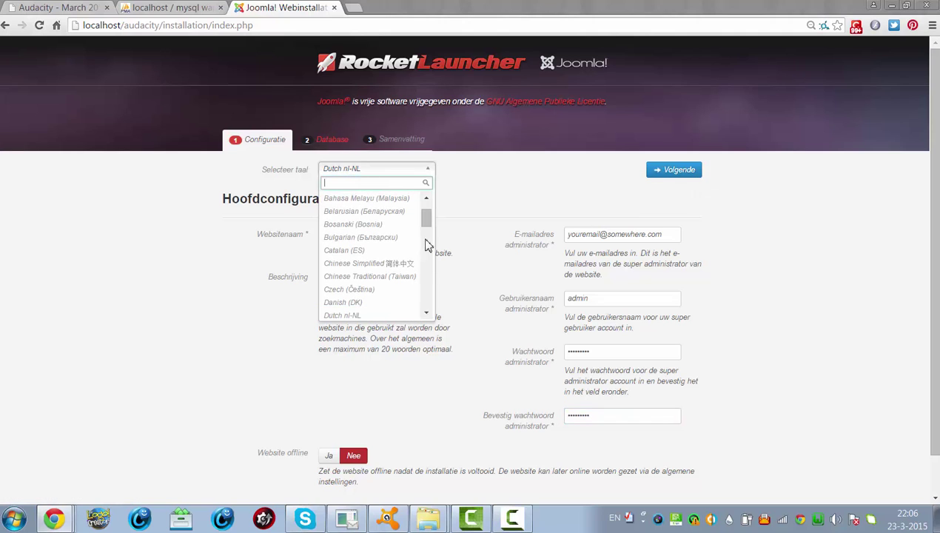
drag(426, 217, 431, 239)
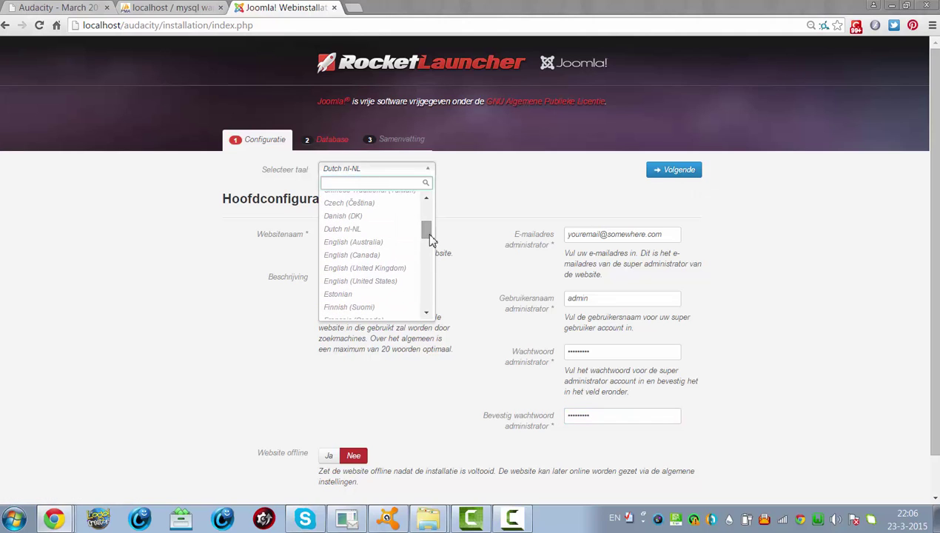
click(395, 286)
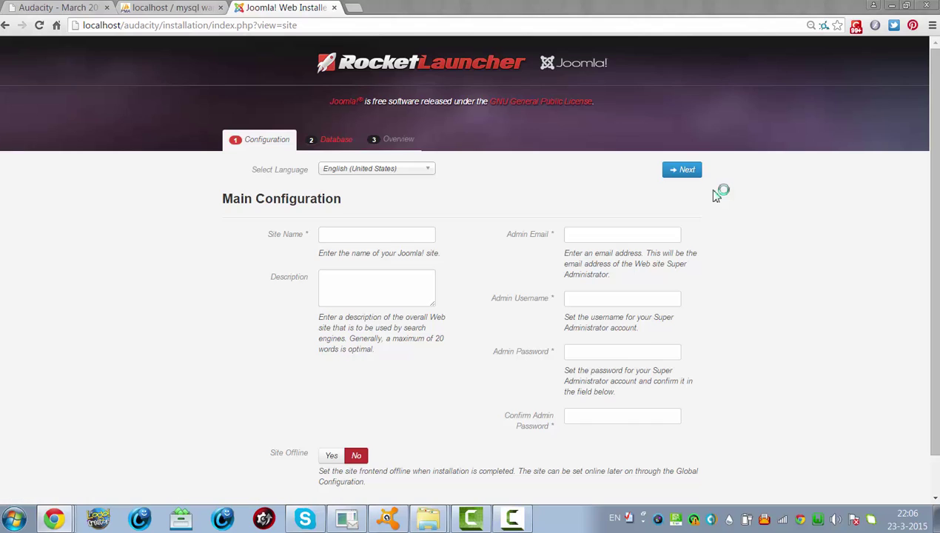
Enter site name Audacity, description 'Your description', the admin e-mail, username admin and matching passwords.
click(389, 240)
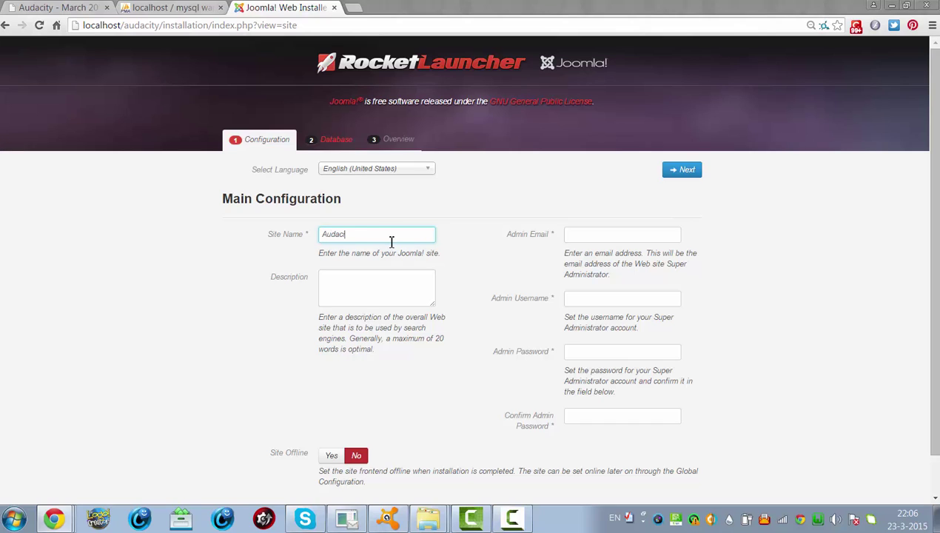
key(Tab)
text(Your de)
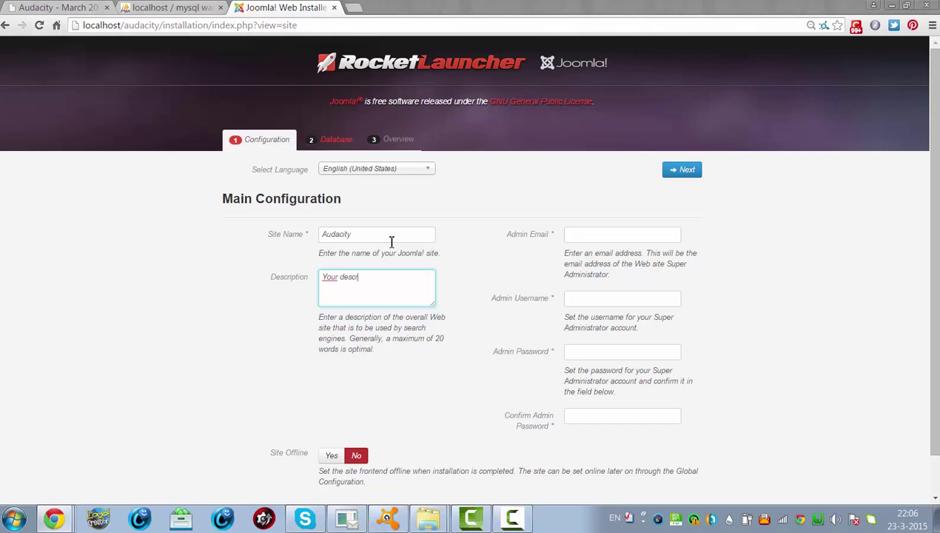
text(scription)
click(620, 235)
text(youremail@som)
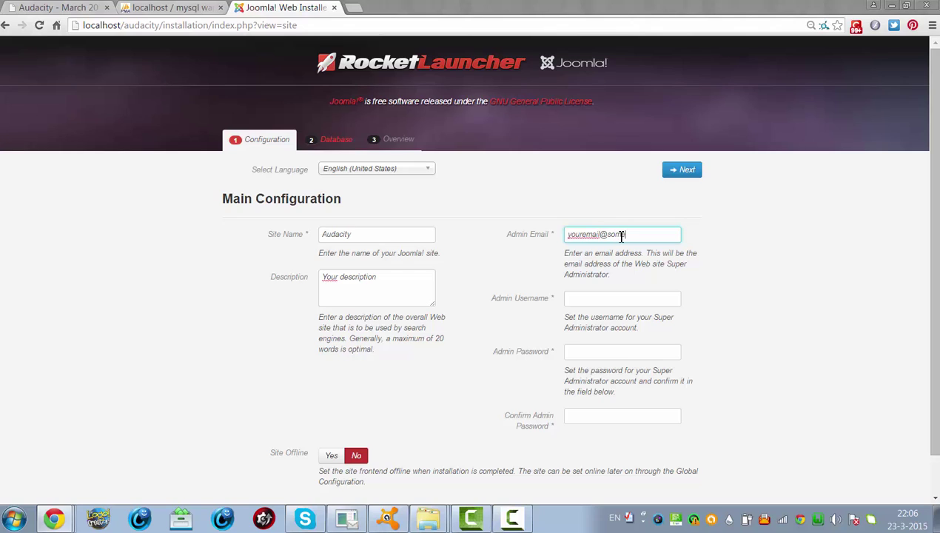
text(ewhere com)
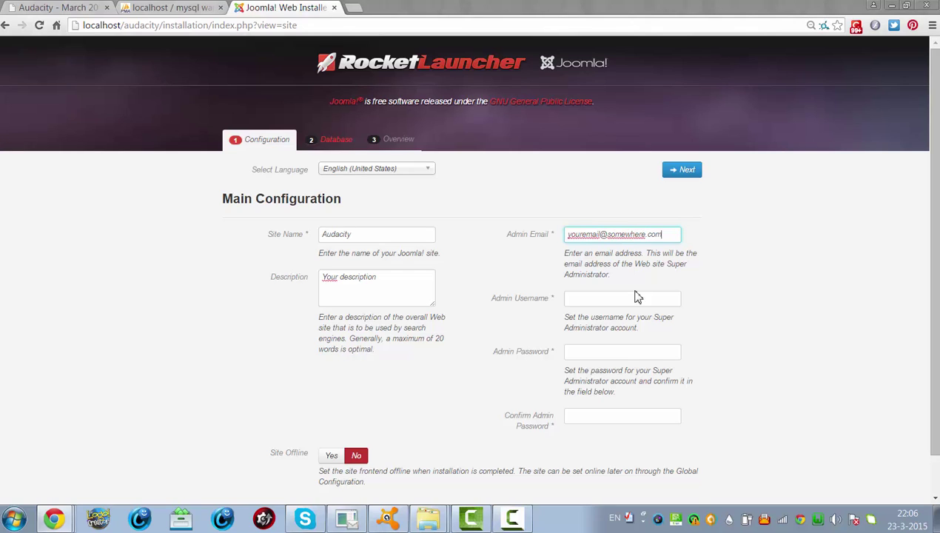
click(621, 296)
text(admin)
key(Tab)
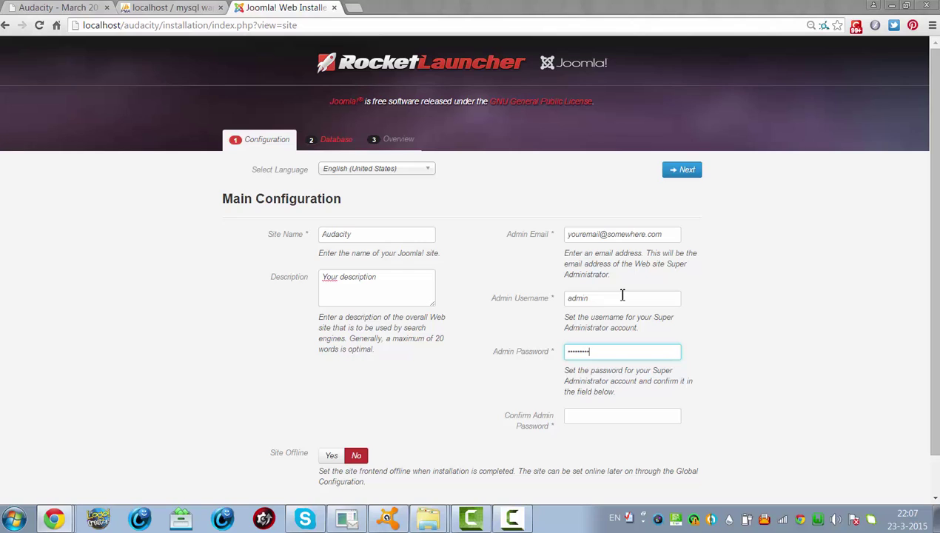
click(618, 412)
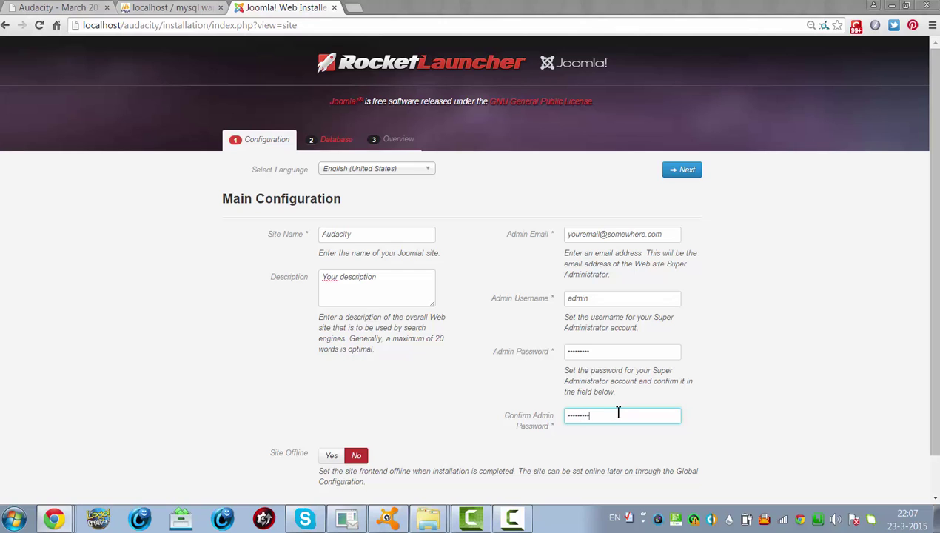
scroll(888, 465, down, 1)
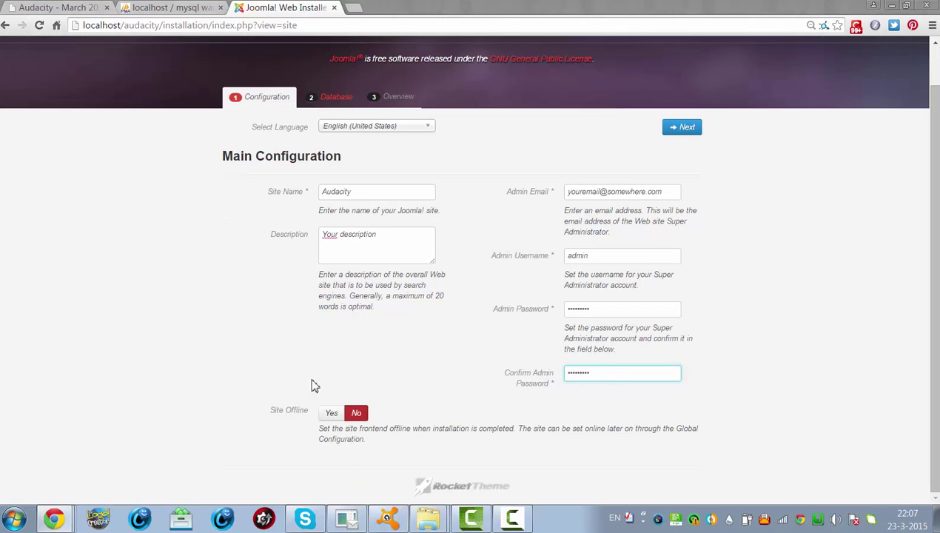
Move to Database Configuration and set username root, an empty password and database name audacity.
click(686, 127)
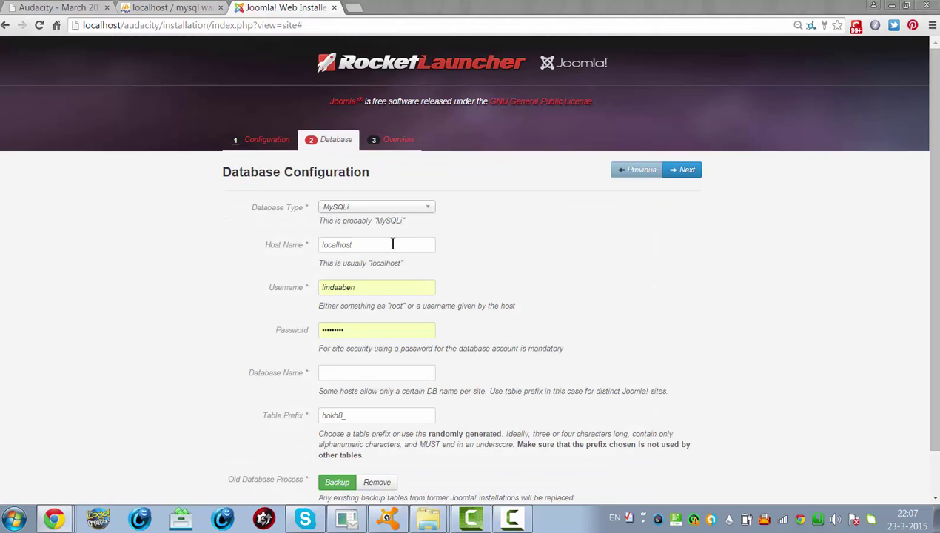
click(371, 289)
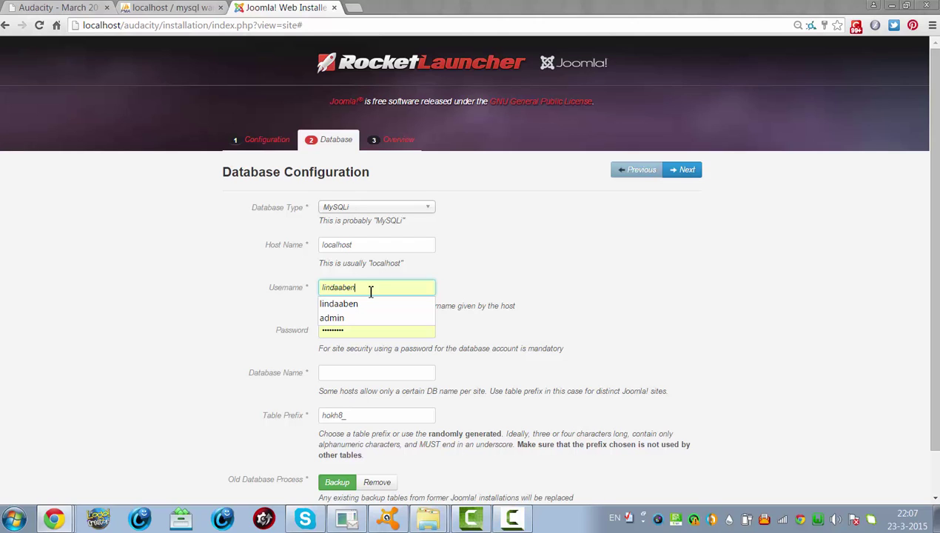
drag(367, 289, 264, 291)
key(BackSpace)
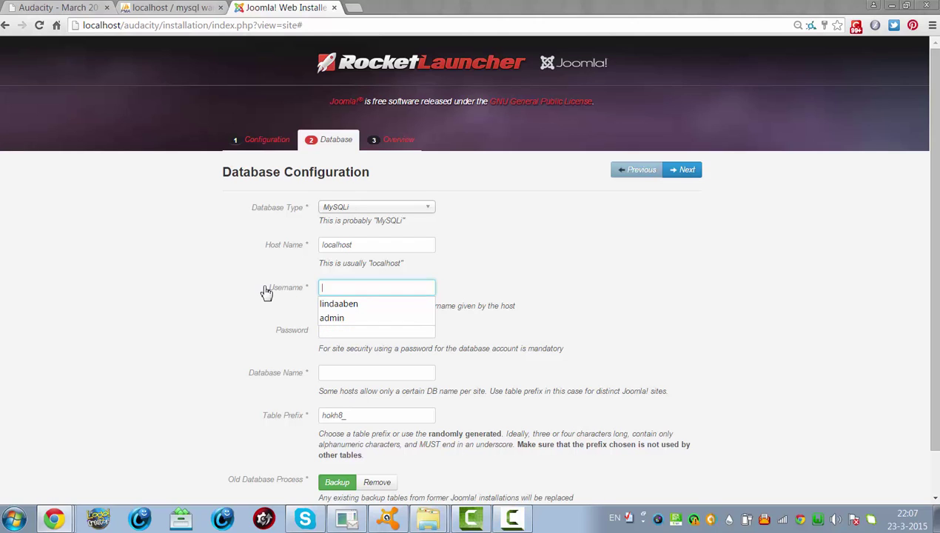
text(root)
click(339, 330)
click(343, 373)
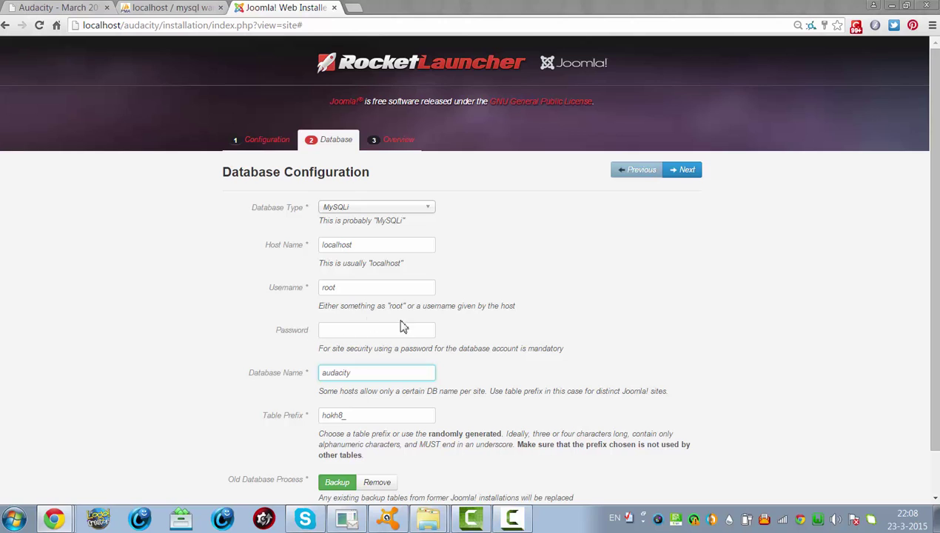
scroll(762, 392, down, 1)
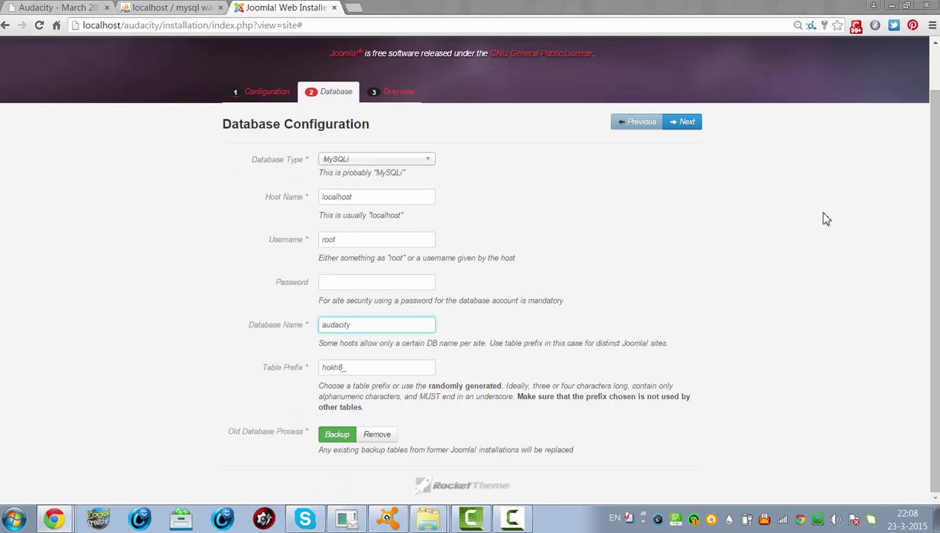
Review the Overview settings, install Joomla, then remove the installation folder.
click(690, 122)
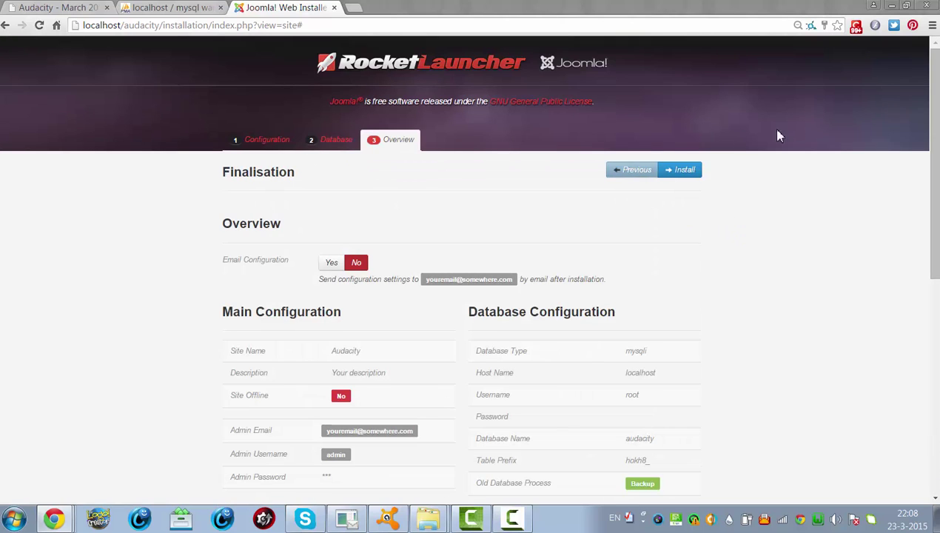
scroll(773, 132, down, 3)
scroll(470, 266, down, 3)
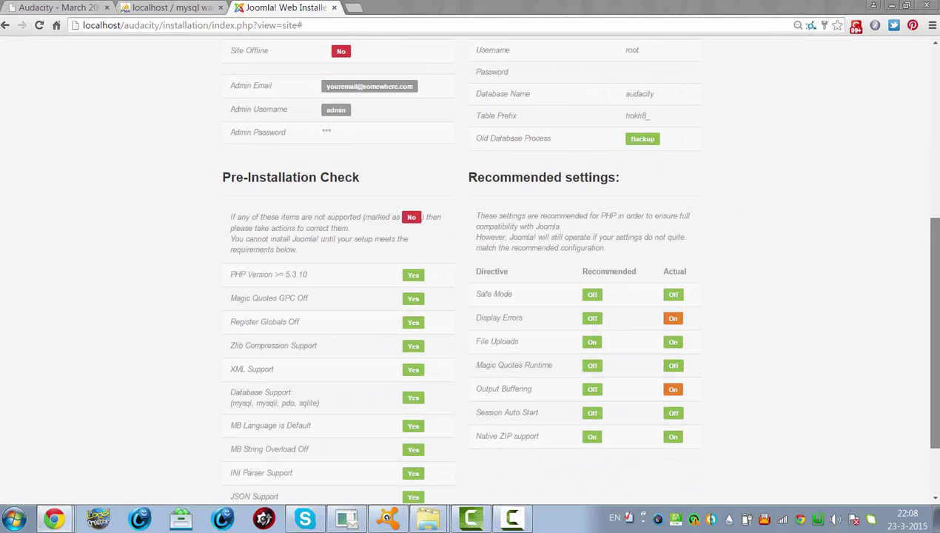
scroll(467, 266, up, 5)
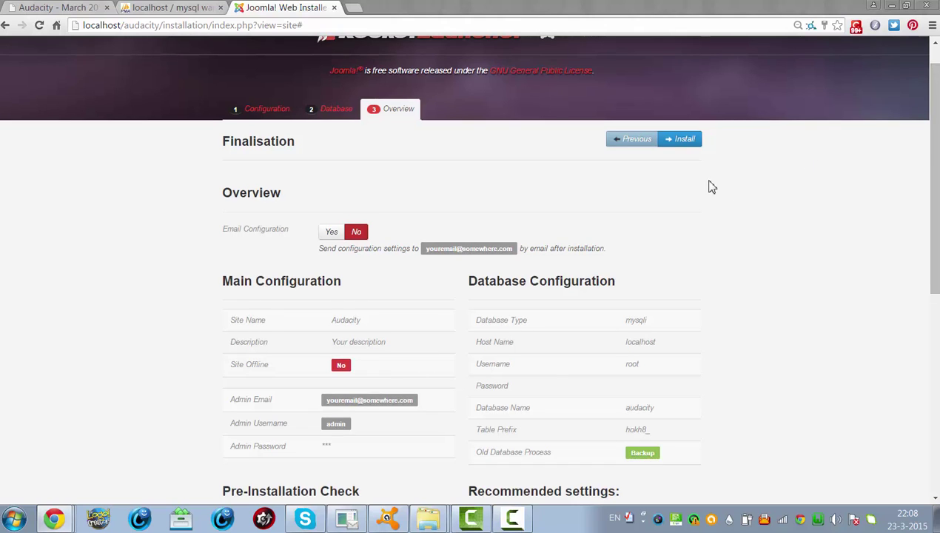
click(681, 140)
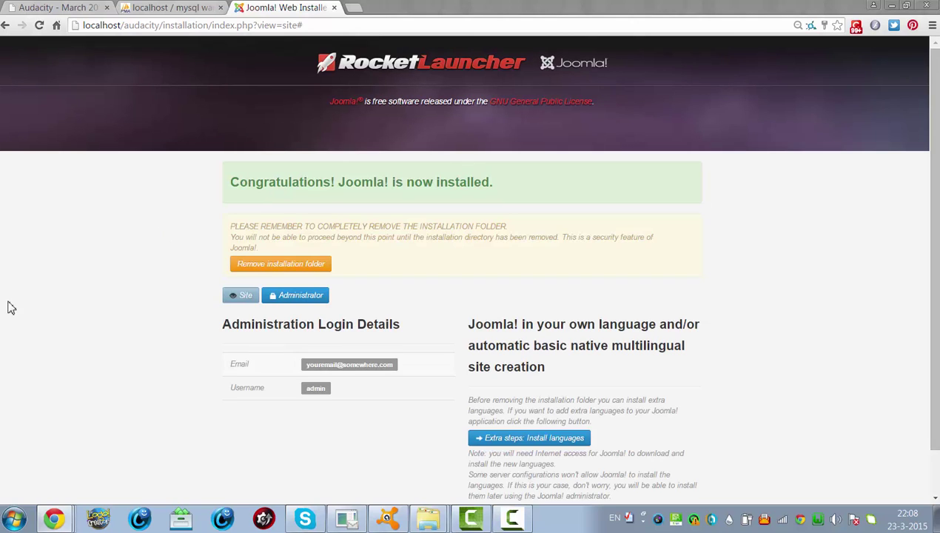
click(299, 268)
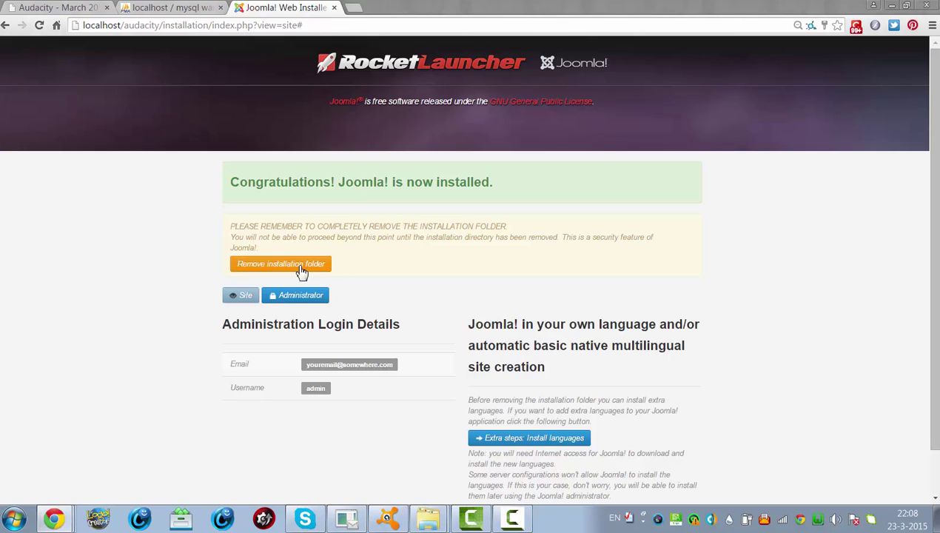
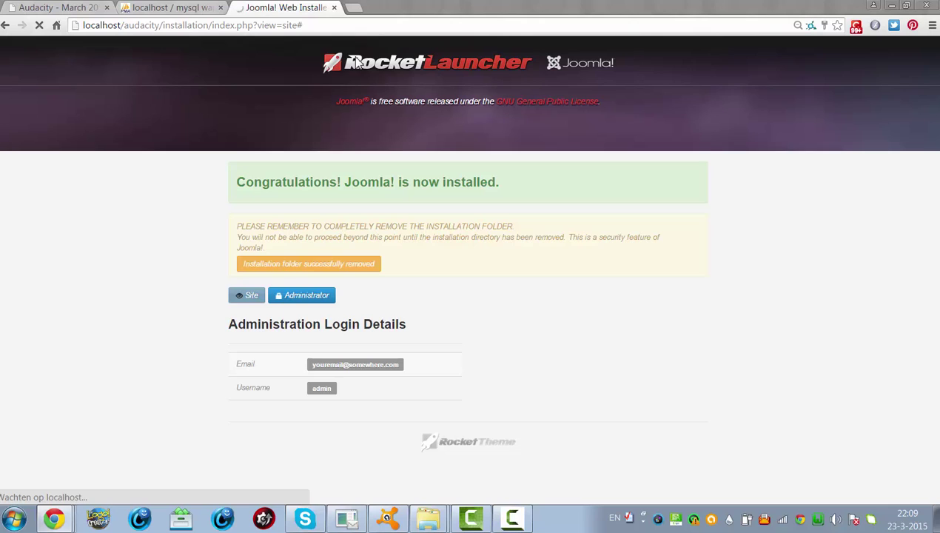
Load localhost/audacity in a new Chrome tab and switch to the tab showing the local site.
click(357, 9)
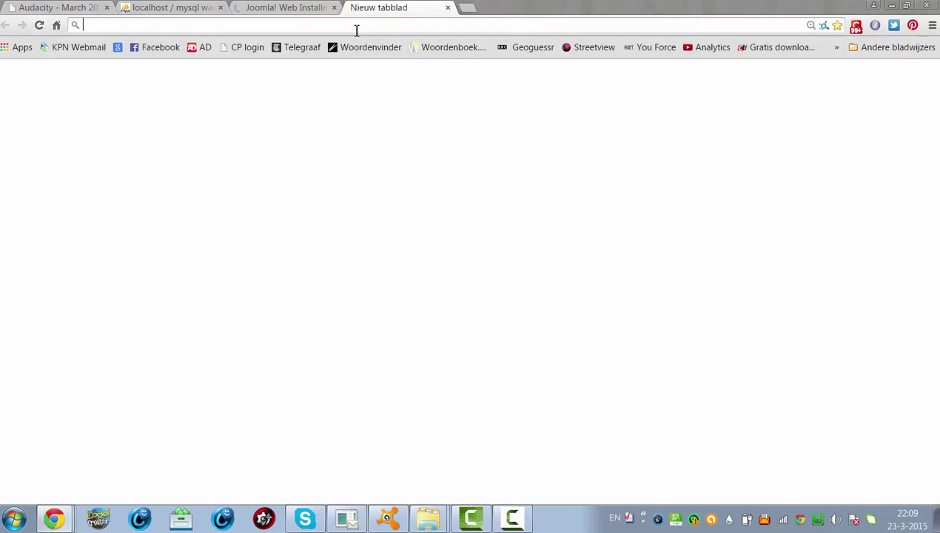
text(lo)
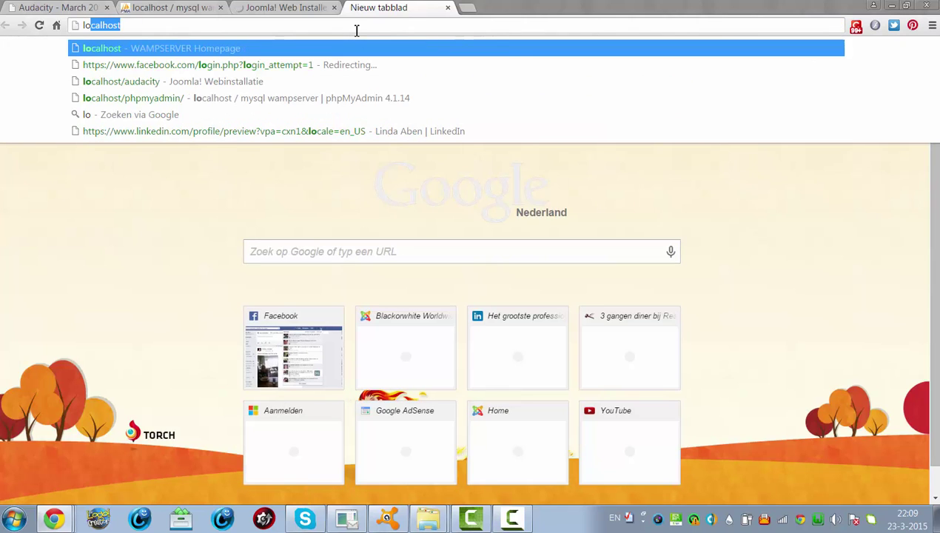
text(calhost)
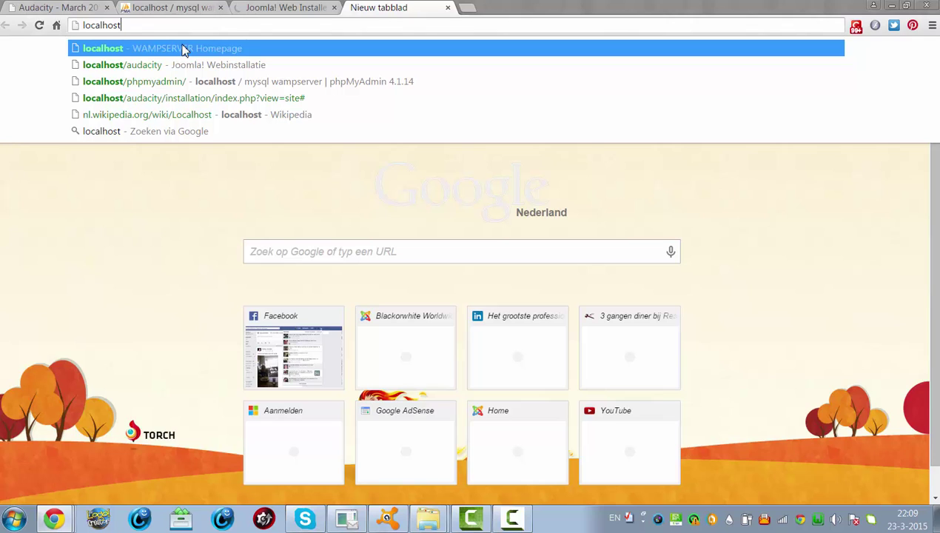
text(/a)
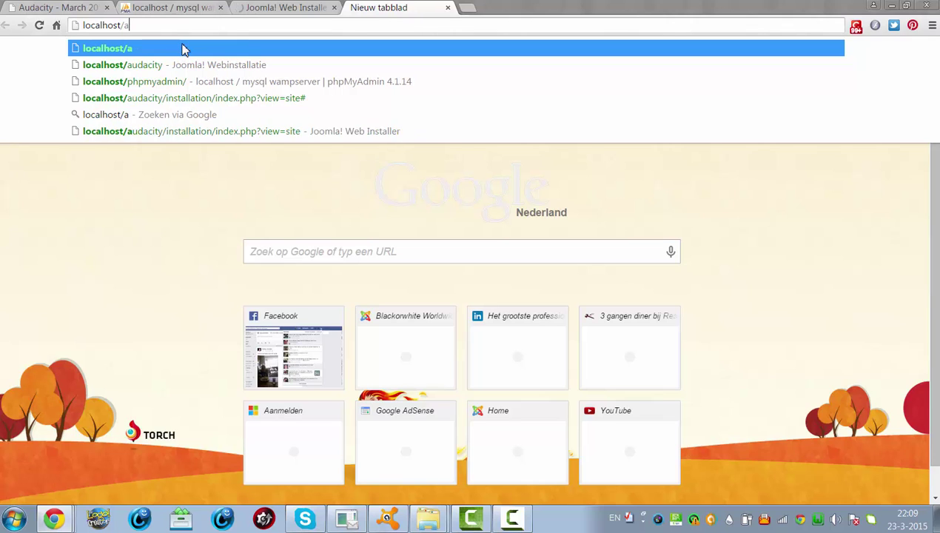
click(164, 65)
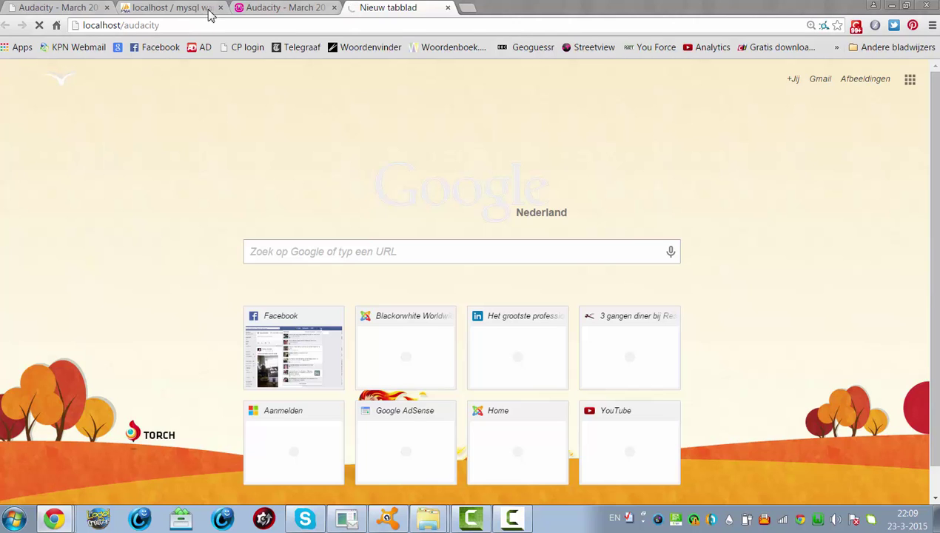
click(256, 8)
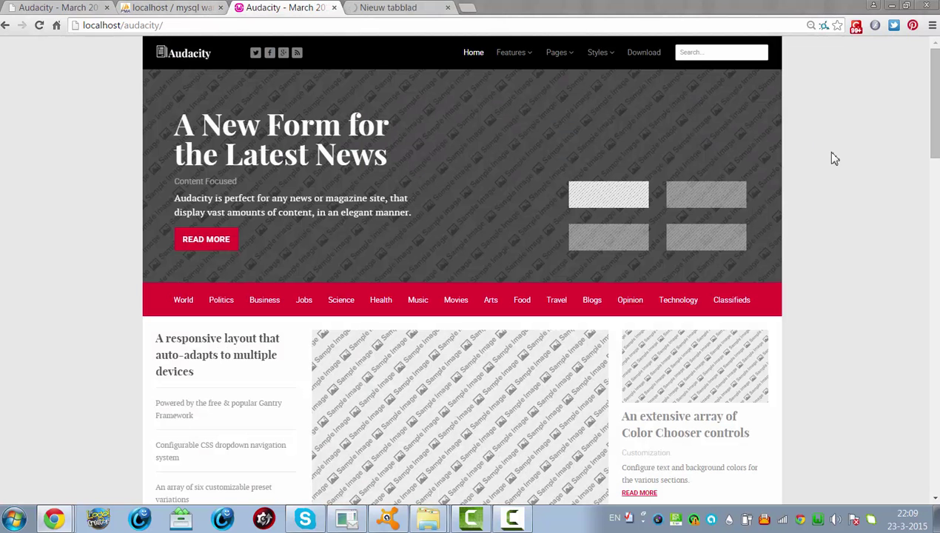
Open the Features Overview page linked from the homepage slideshow image and scroll through it.
drag(936, 103, 936, 416)
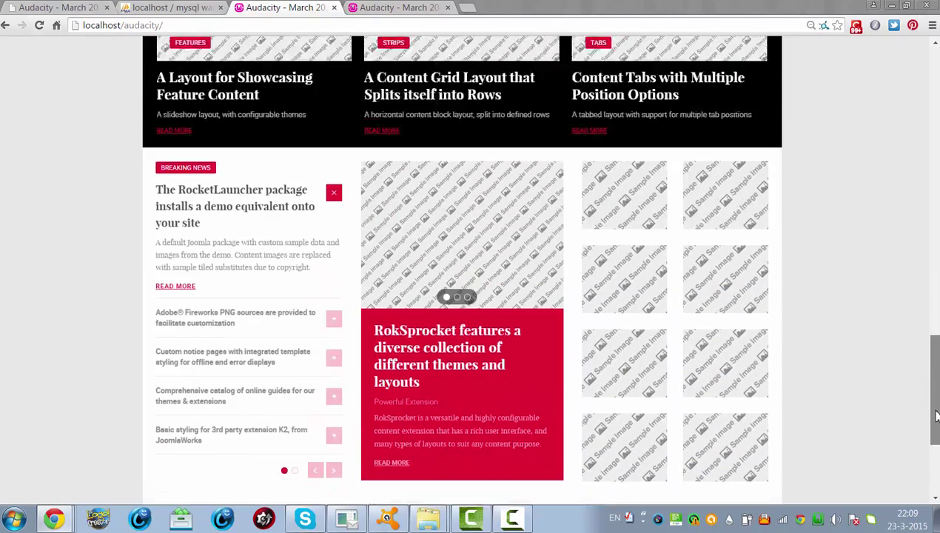
scroll(936, 415, down, 3)
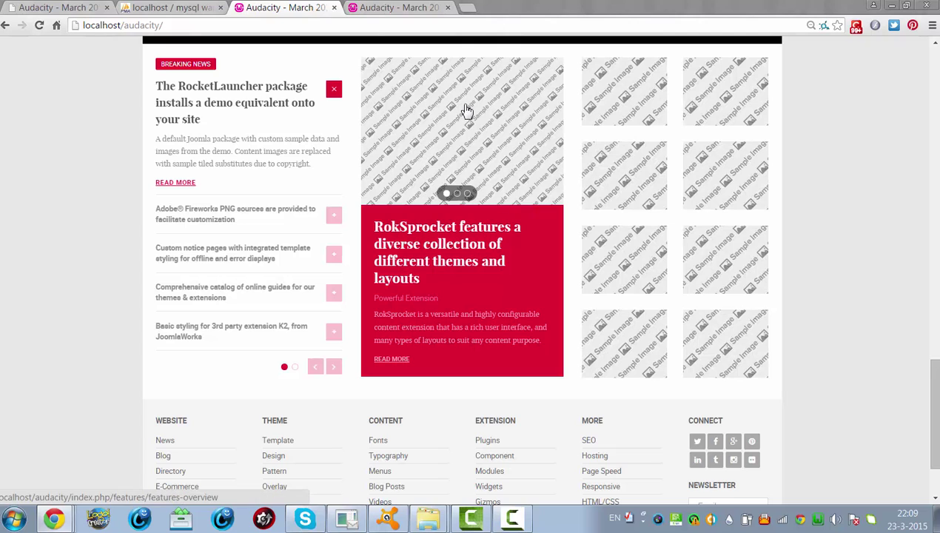
right_click(480, 126)
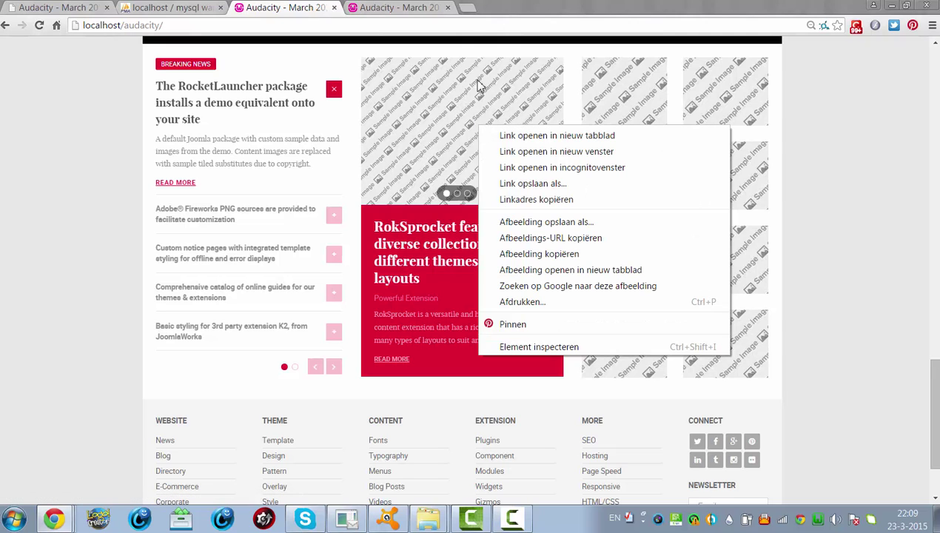
click(383, 134)
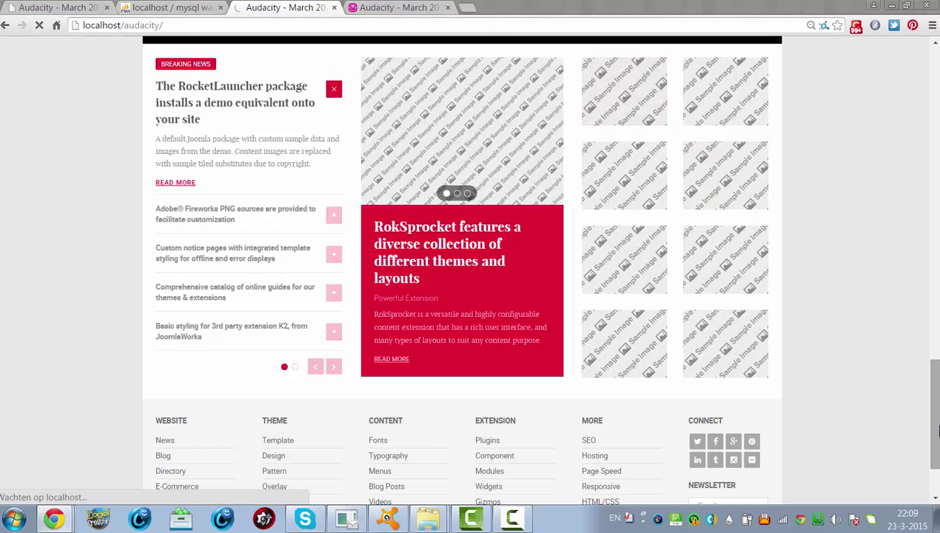
scroll(757, 151, down, 2)
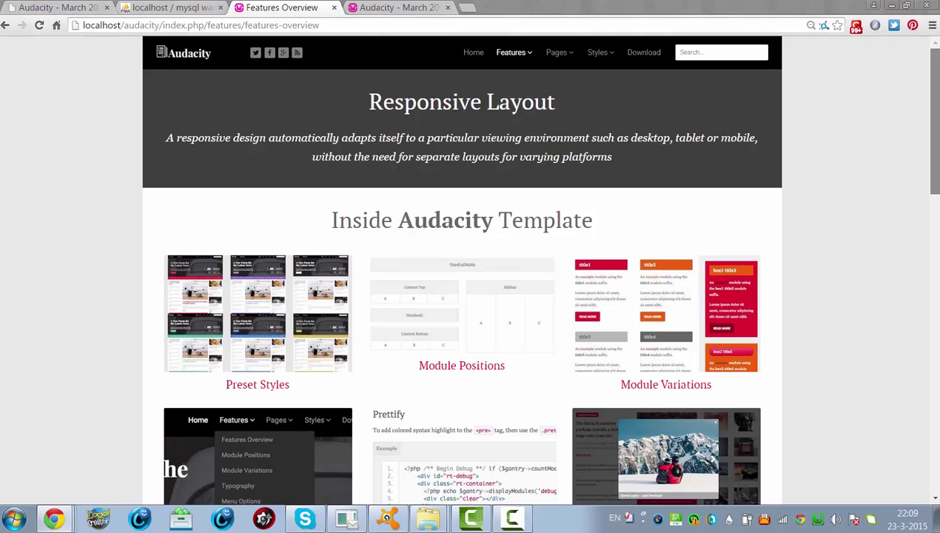
scroll(462, 266, down, 3)
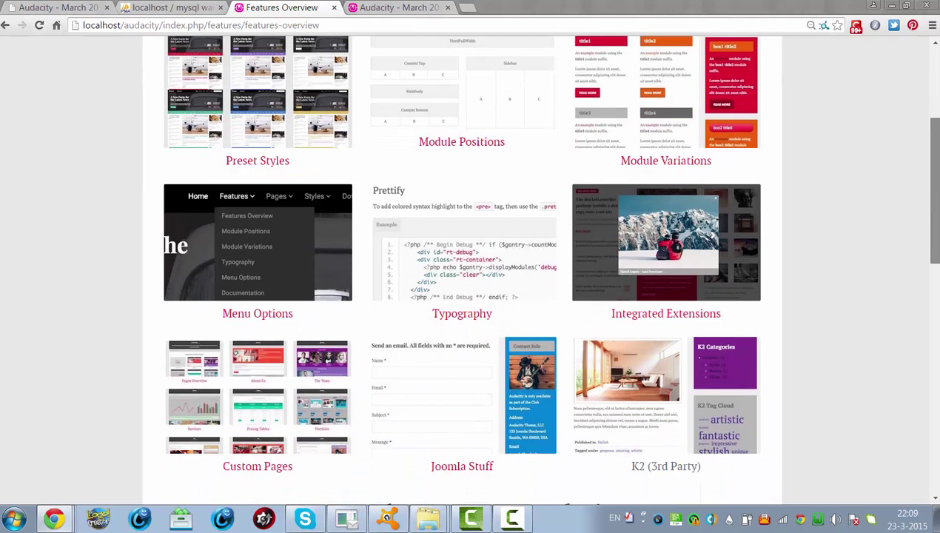
scroll(461, 266, down, 1)
scroll(462, 266, down, 2)
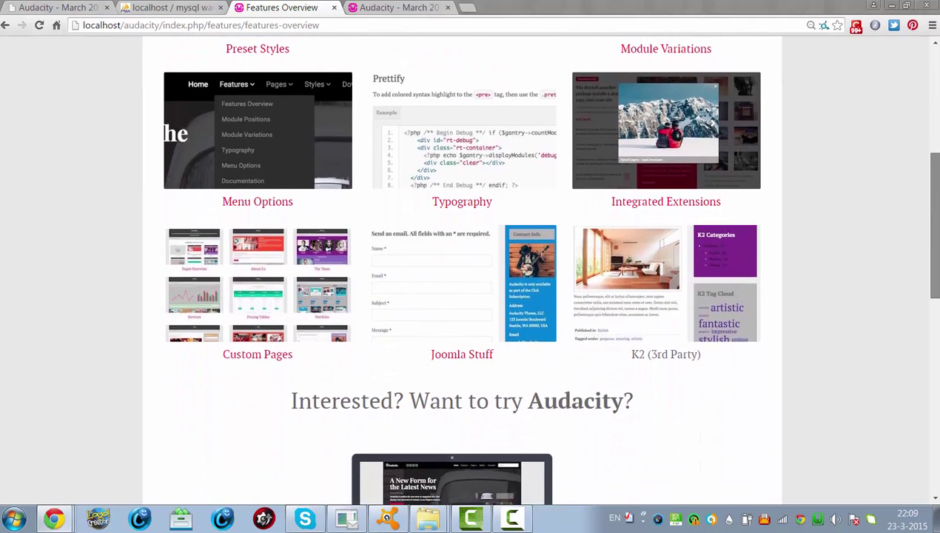
scroll(462, 266, up, 6)
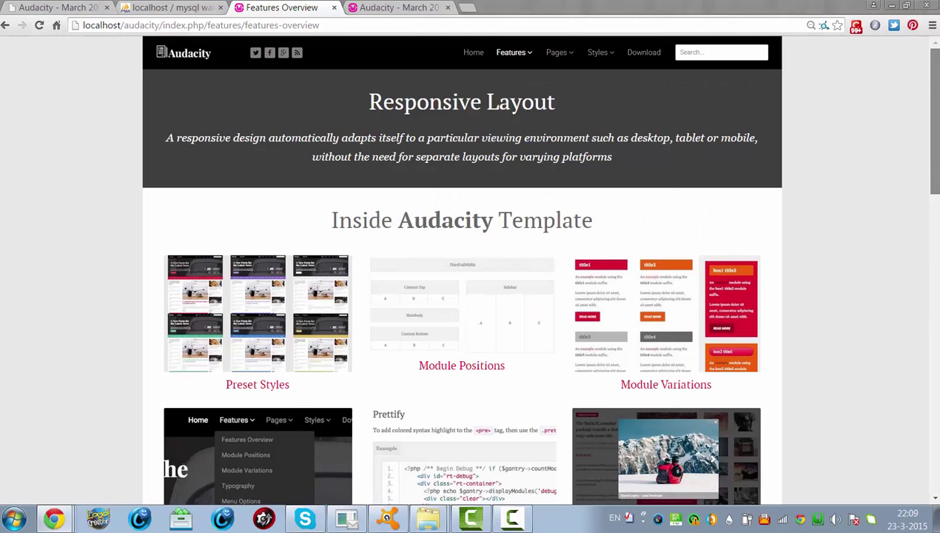
Return to the home page and open the Gantry Framework slide's full article.
click(472, 56)
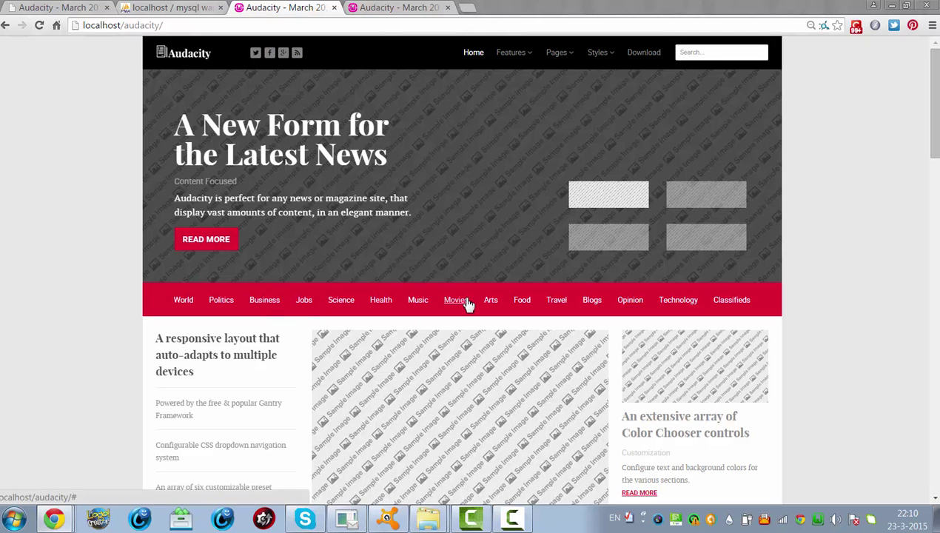
scroll(455, 302, down, 3)
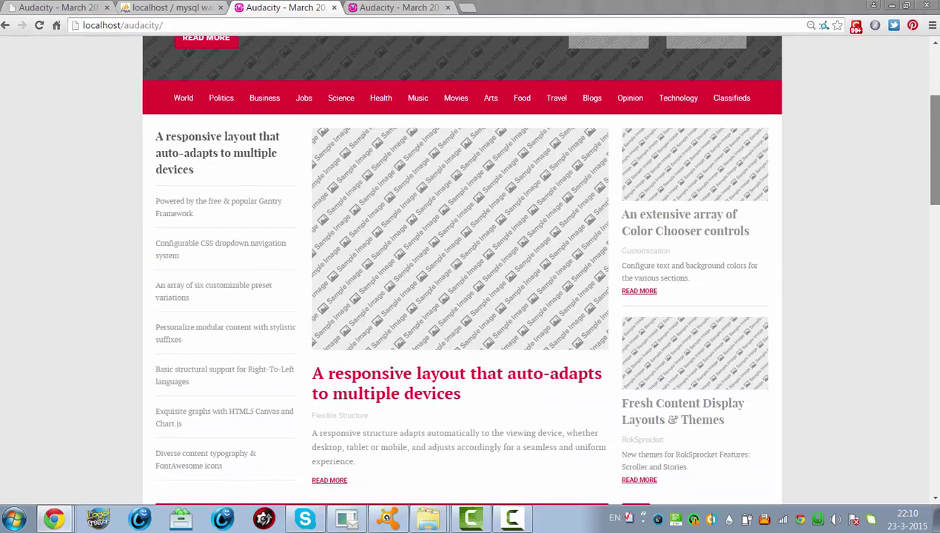
scroll(455, 302, down, 1)
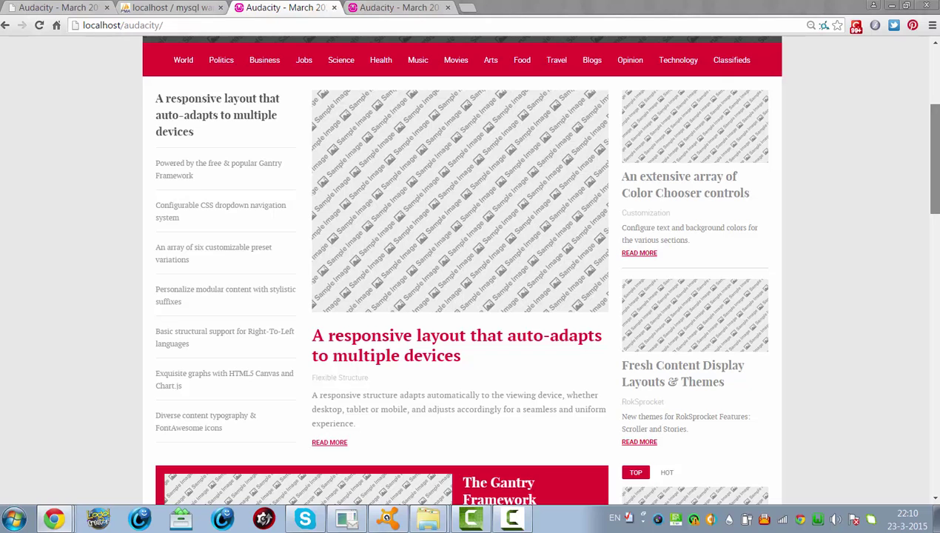
scroll(455, 302, down, 5)
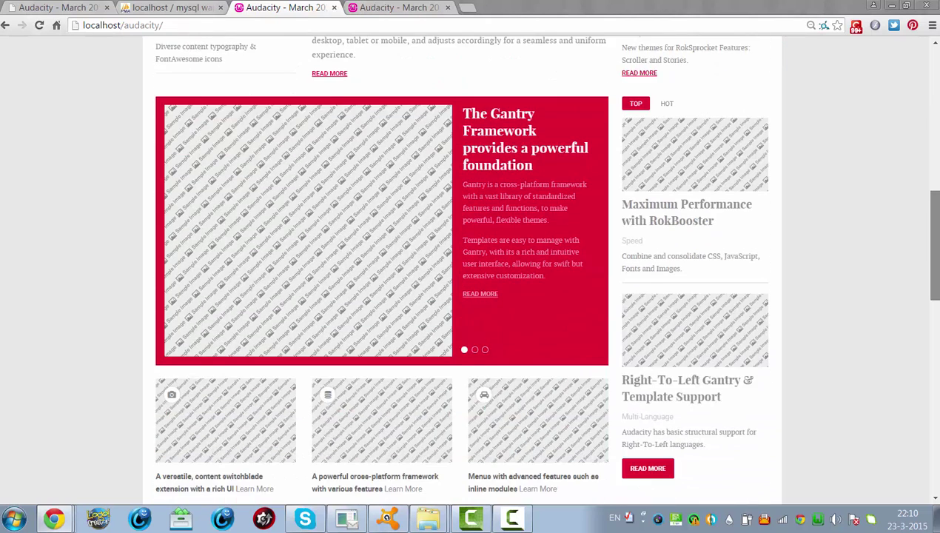
click(481, 296)
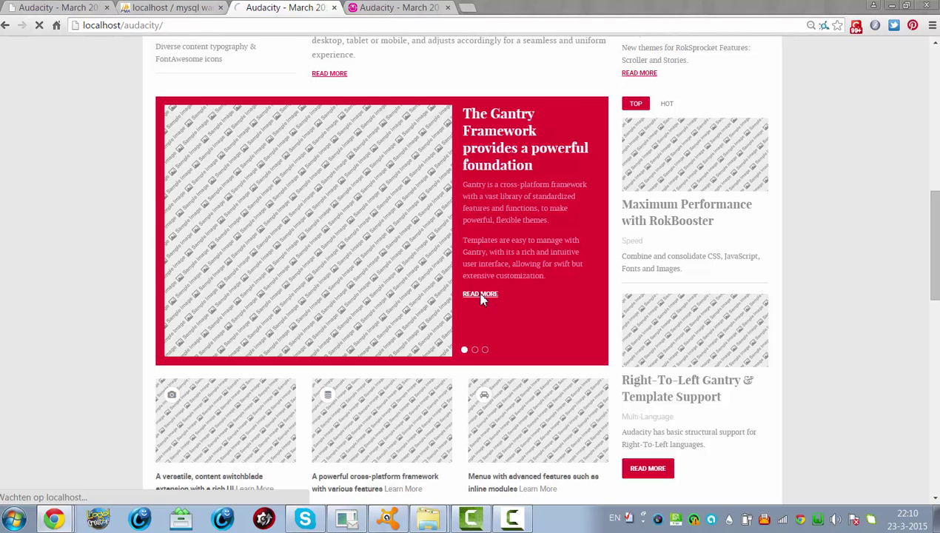
Open the Preset Styles showcase on the live demo, then go back to the local site tab.
scroll(849, 256, down, 1)
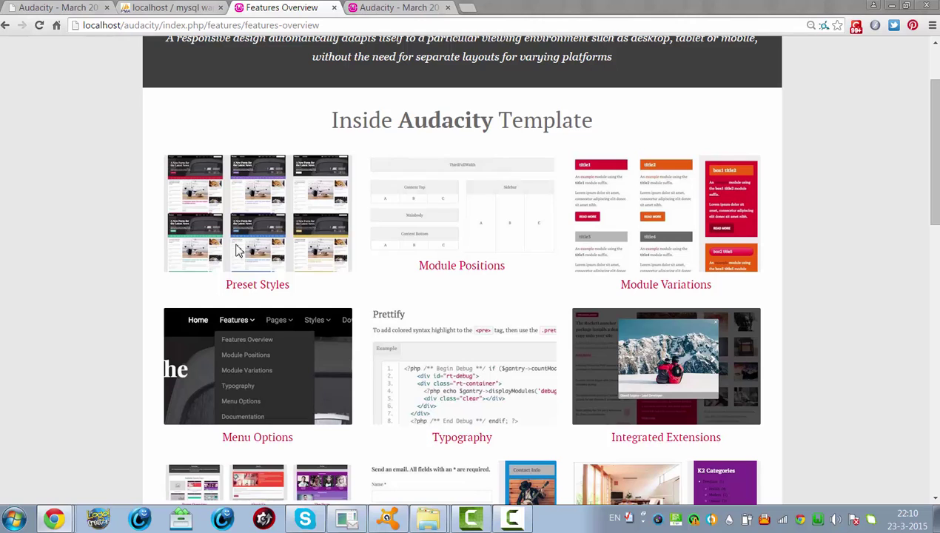
click(259, 291)
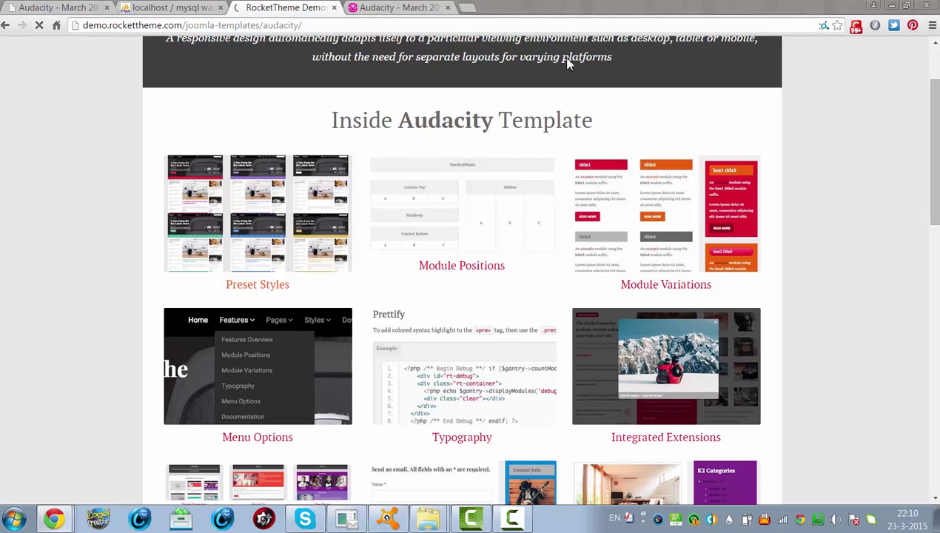
click(414, 9)
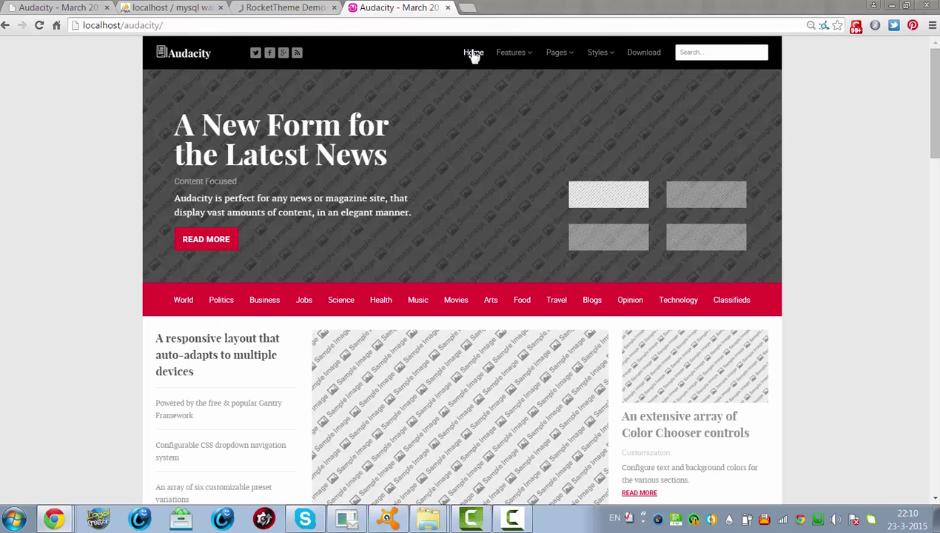
Load the administrator login page at localhost/audacity/administrator.
click(216, 29)
text(admin)
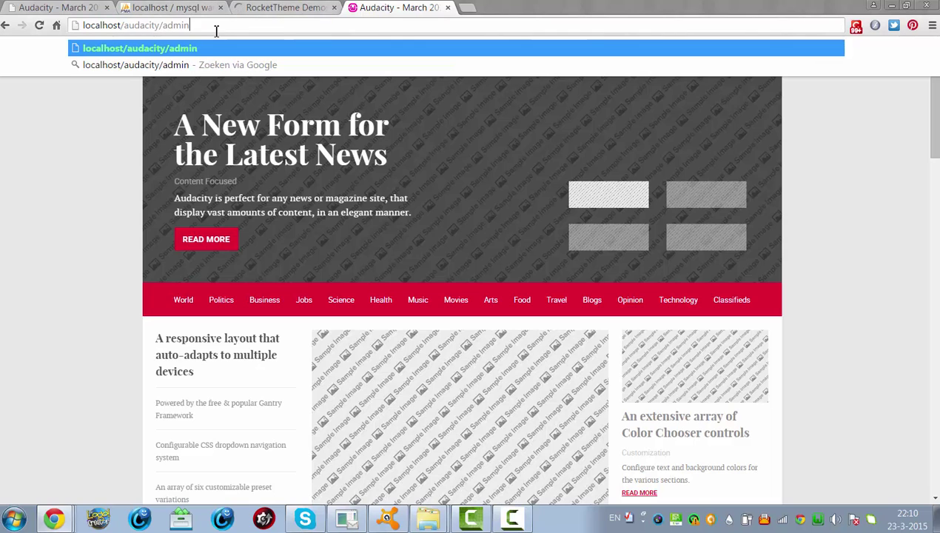
text(istrator)
key(Return)
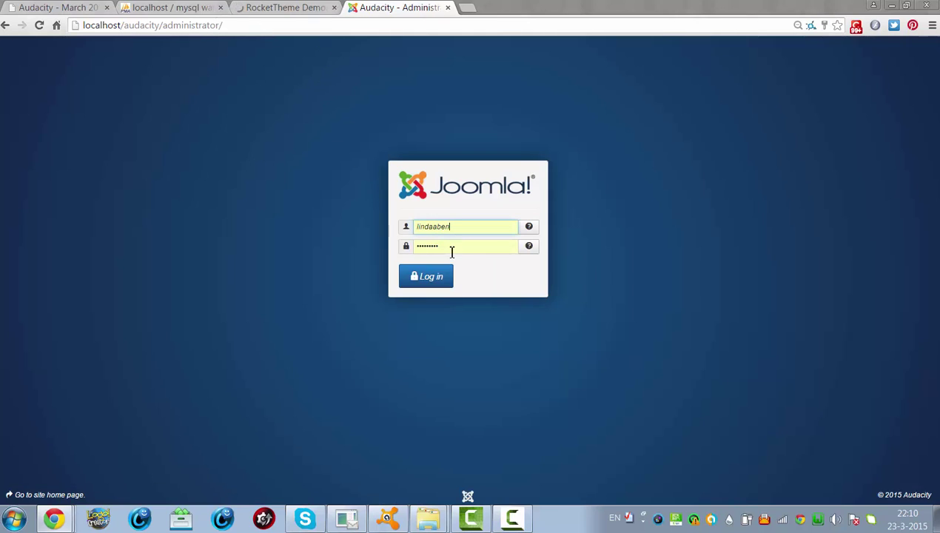
Log in to the back end with username admin and the admin account password.
double_click(447, 226)
key(BackSpace)
text(a)
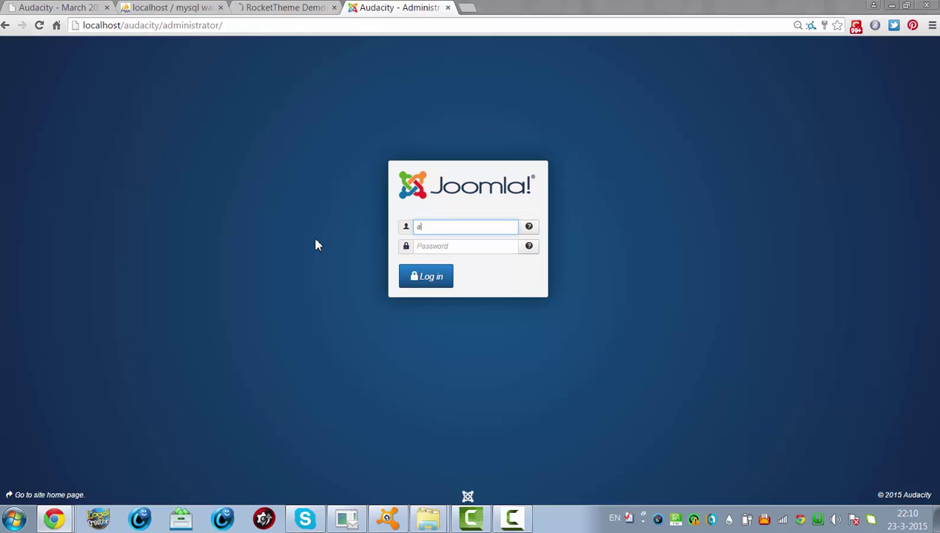
text(dmin)
key(Tab)
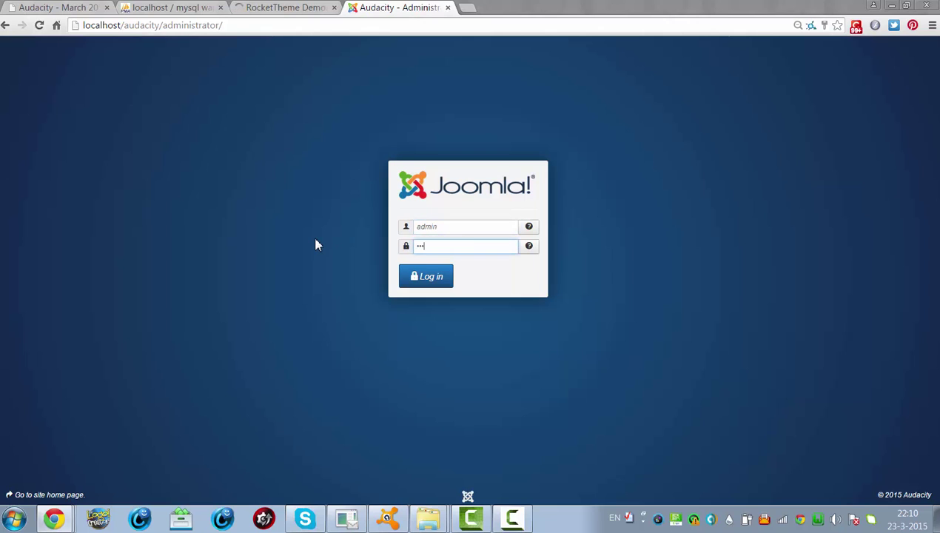
click(423, 280)
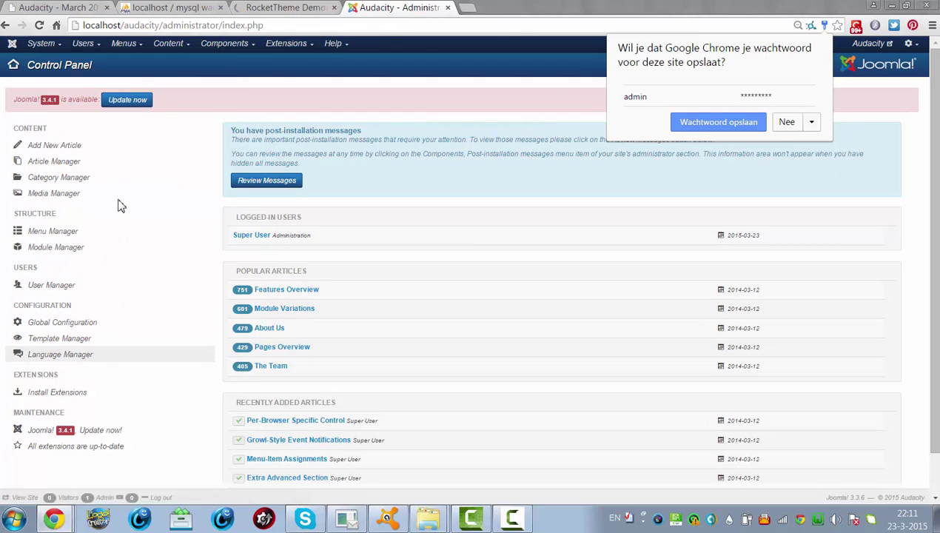
Launch the Joomla 3.4.1 update from the Control Panel banner and install it.
click(136, 105)
click(135, 104)
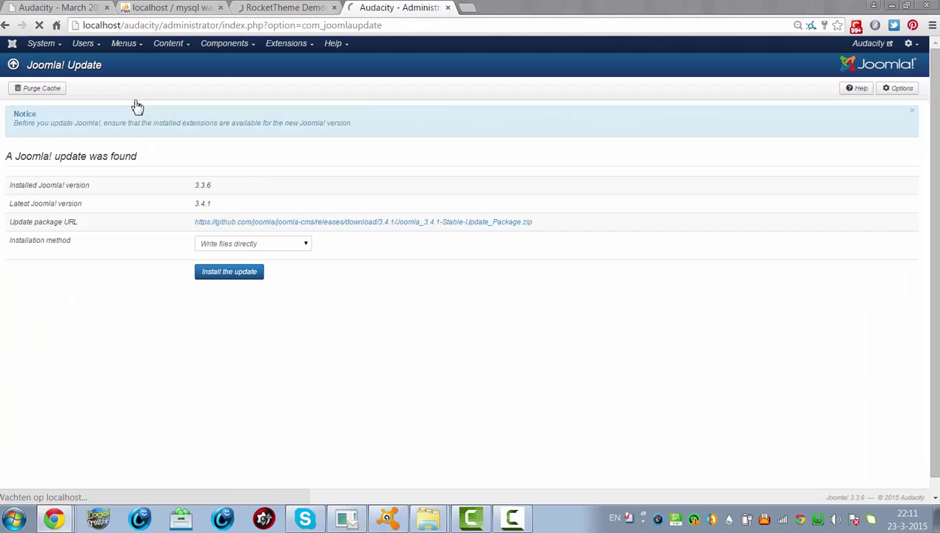
click(222, 276)
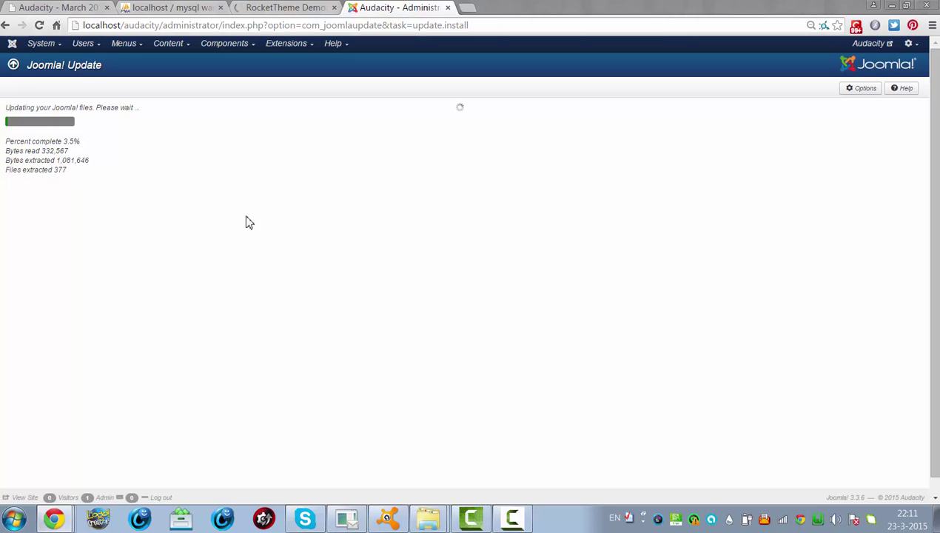
Close the RocketTheme demo tab and load localhost/audacity in a new tab.
click(281, 7)
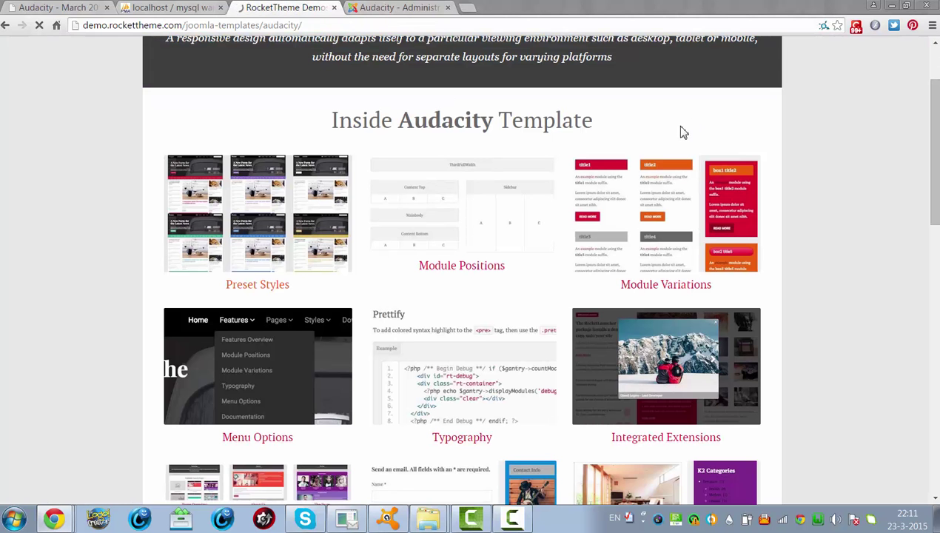
click(333, 7)
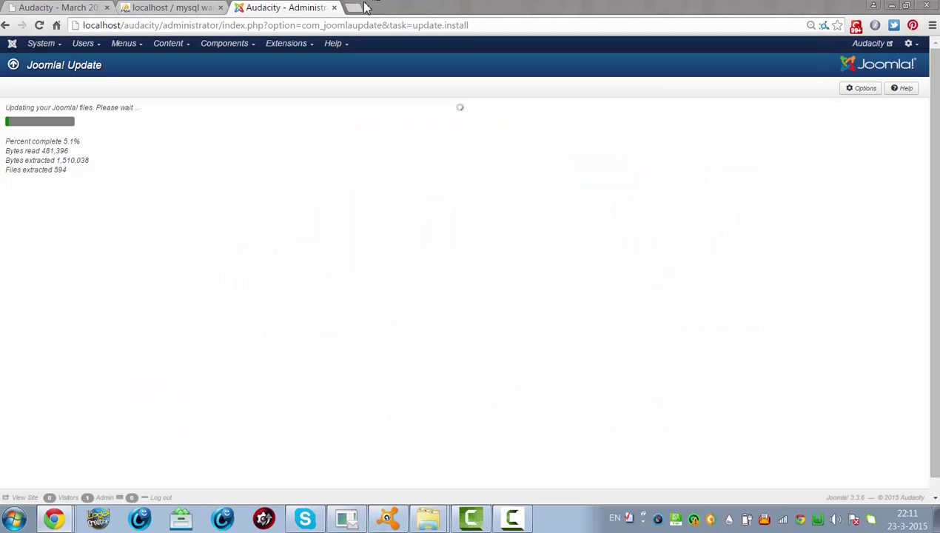
click(351, 7)
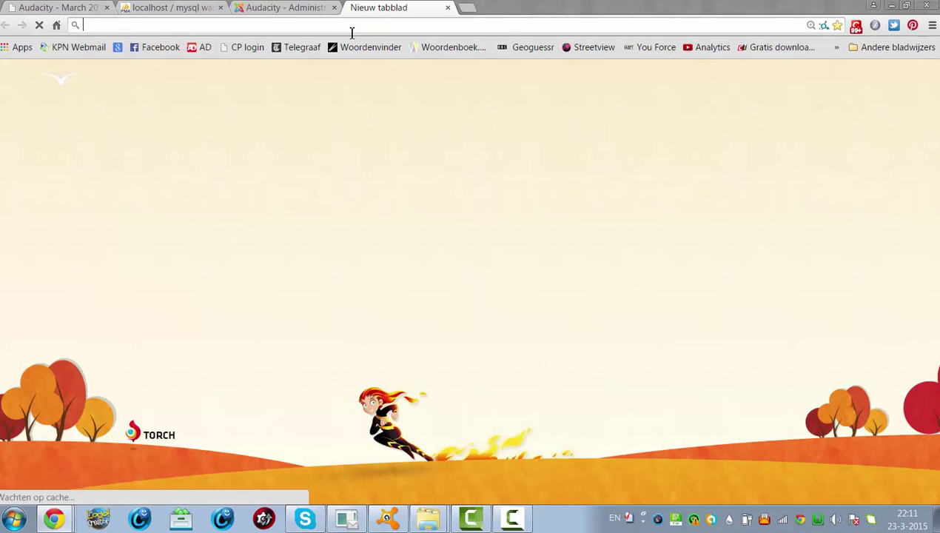
text(lo)
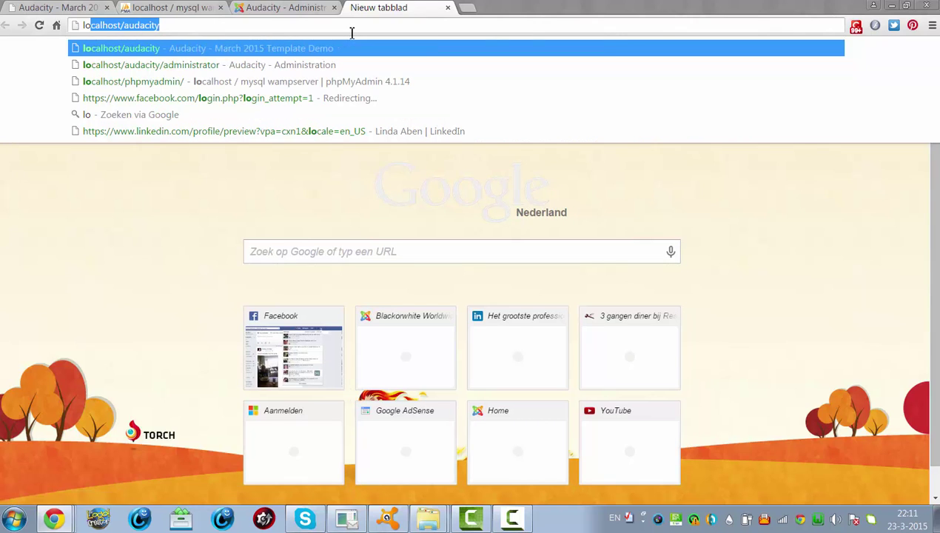
key(Return)
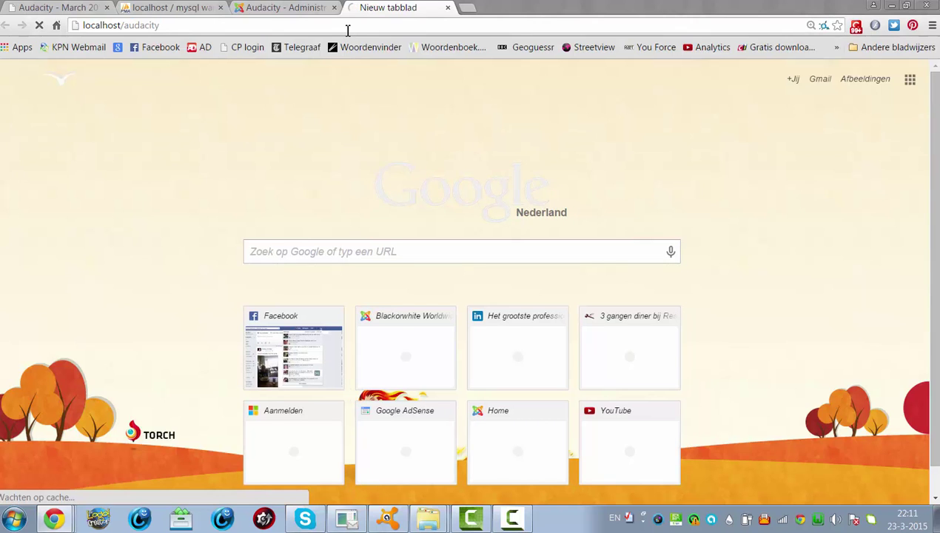
Check the update's progress, then bring the window with the local Audacity front page forward.
click(281, 7)
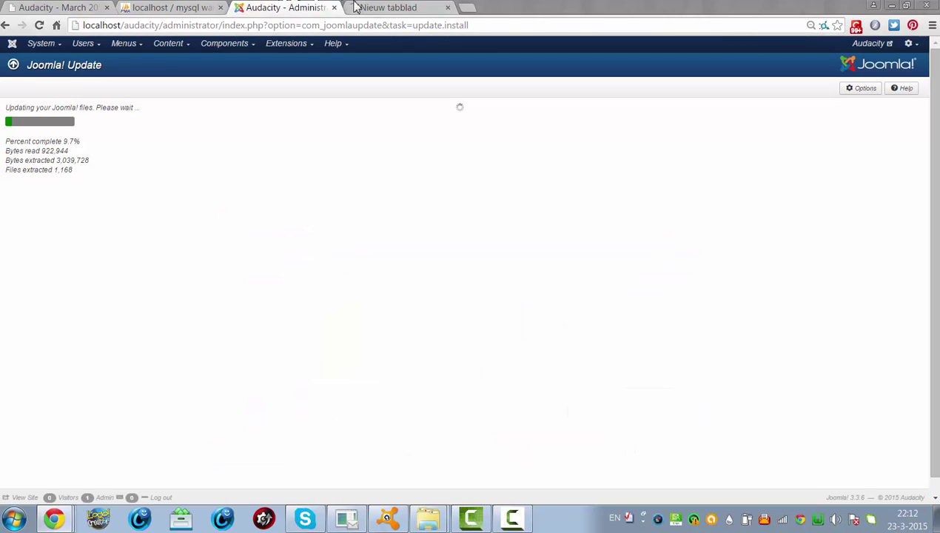
click(395, 6)
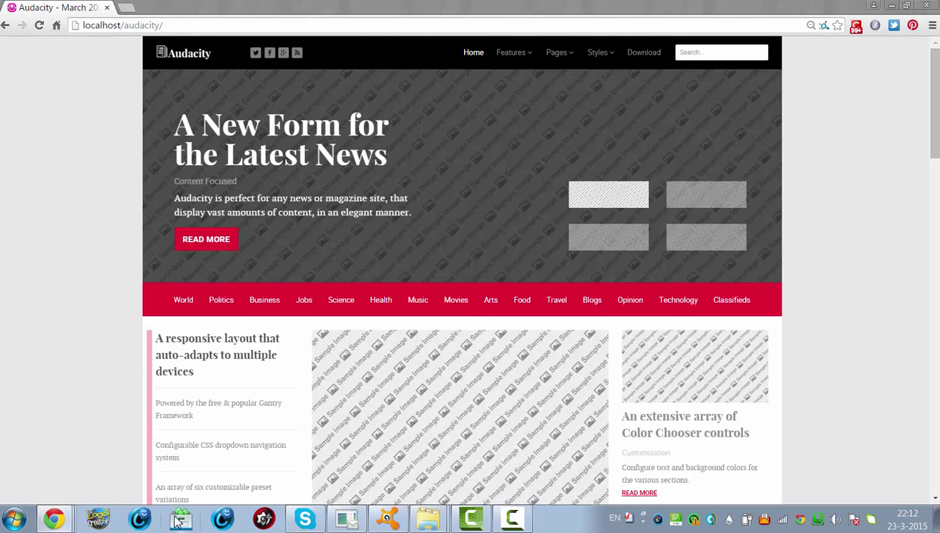
click(55, 521)
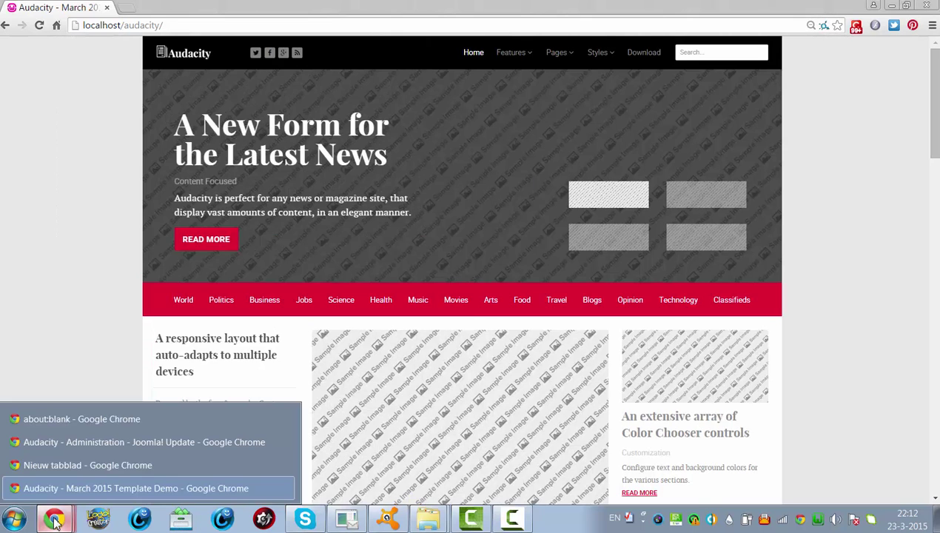
click(88, 443)
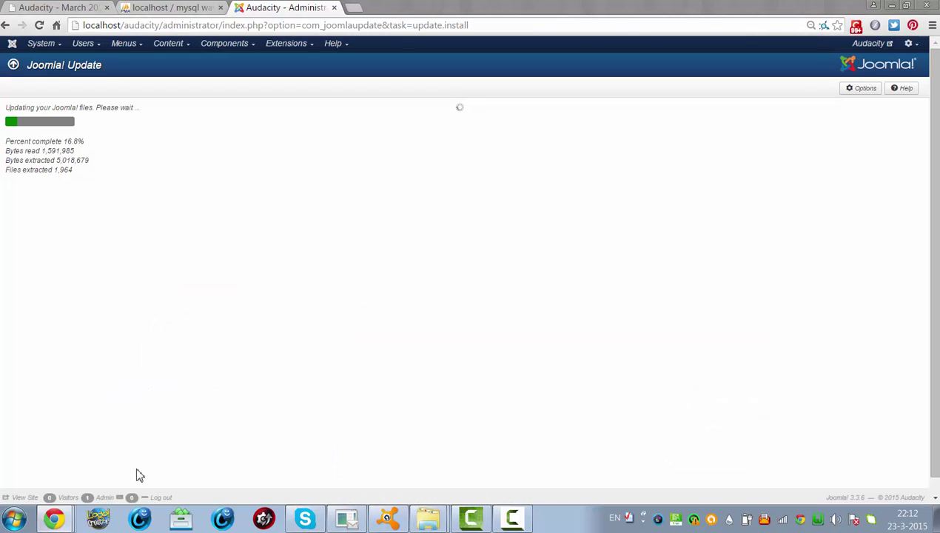
click(62, 522)
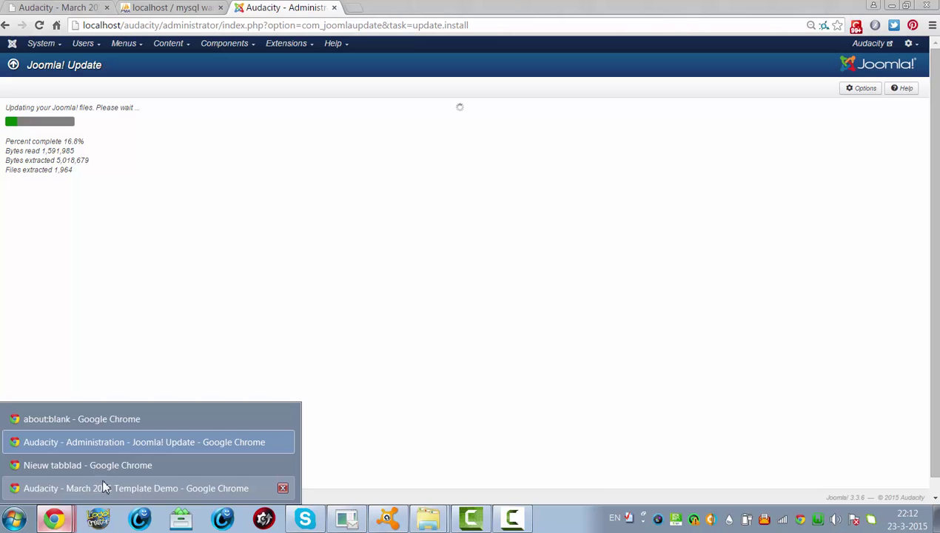
click(102, 489)
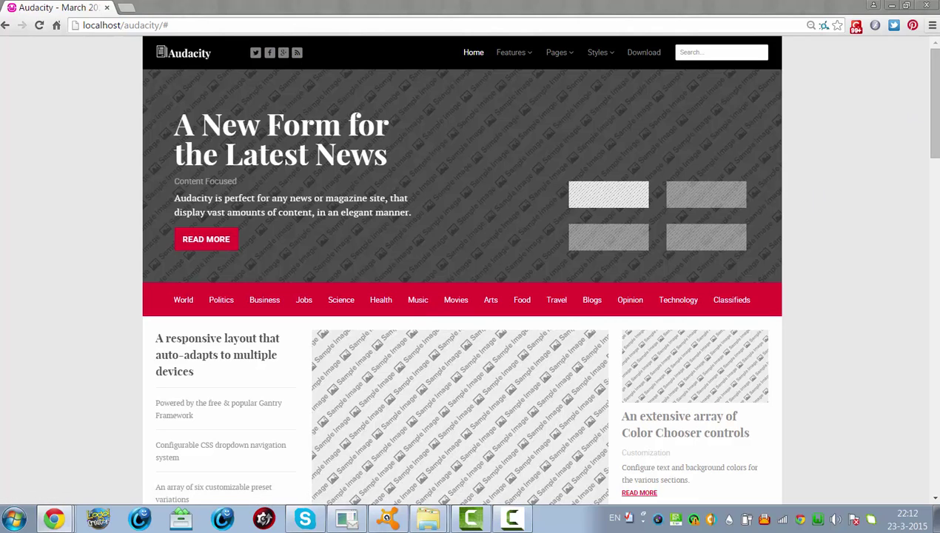
drag(936, 80, 936, 86)
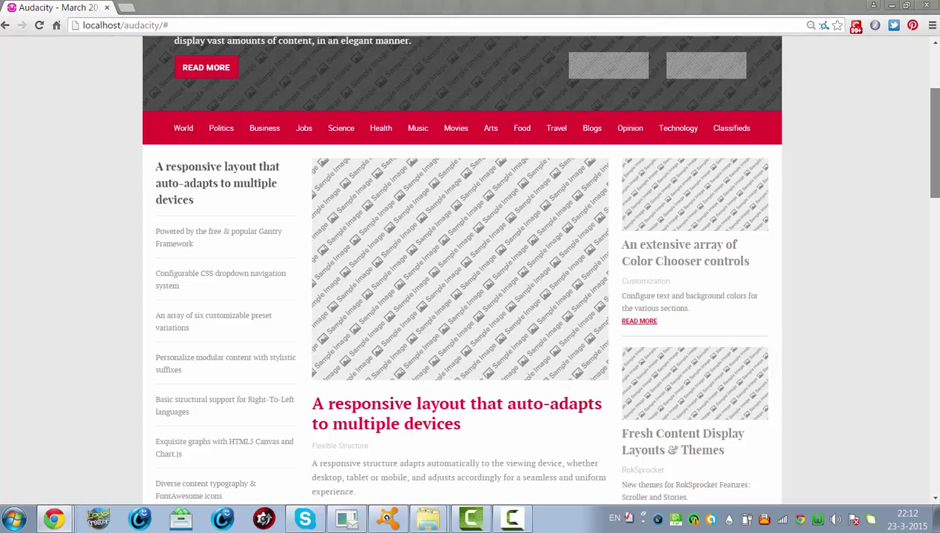
scroll(470, 267, down, 6)
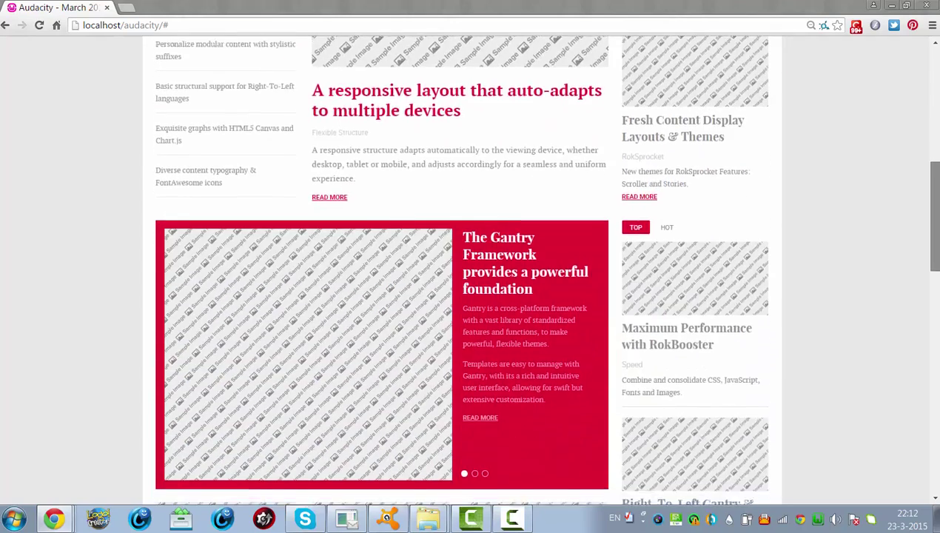
scroll(470, 266, down, 4)
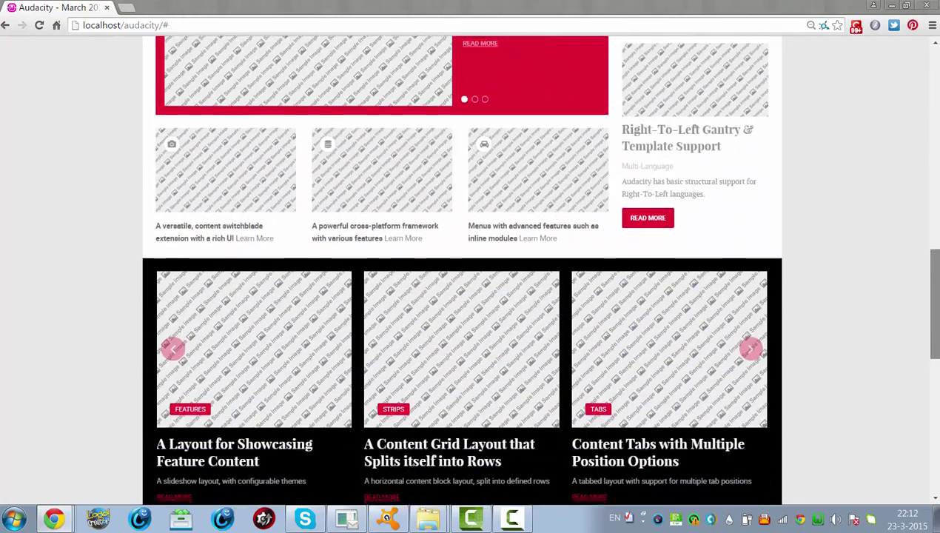
scroll(470, 266, down, 1)
scroll(470, 267, down, 1)
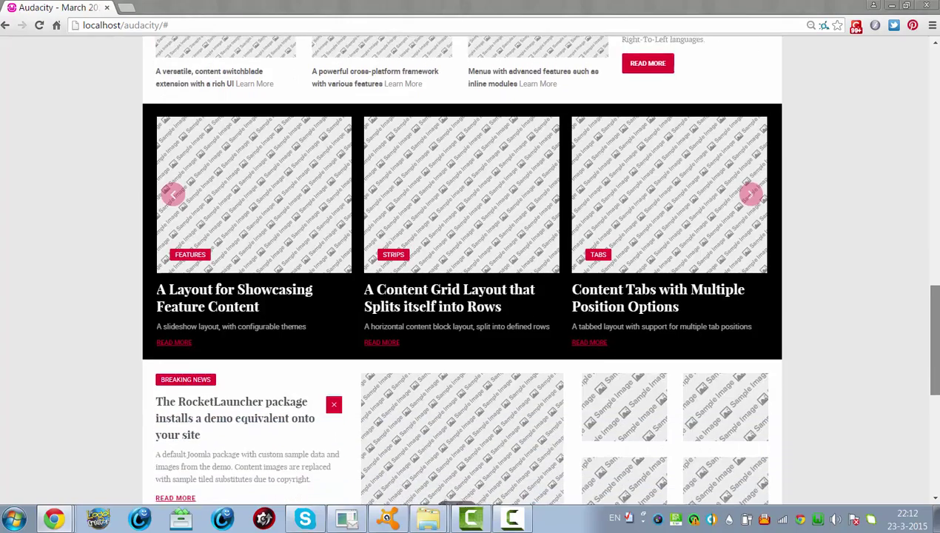
scroll(470, 266, down, 5)
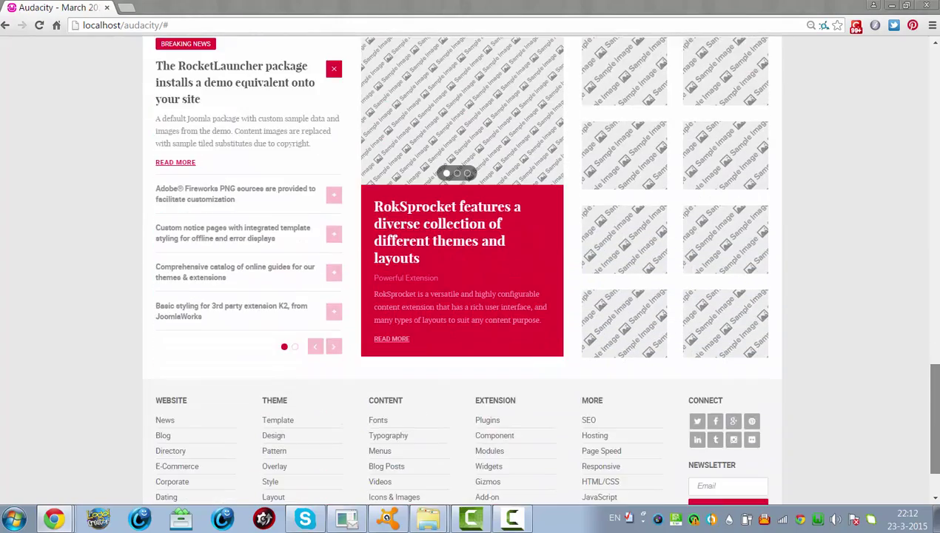
scroll(470, 266, up, 5)
scroll(470, 266, down, 5)
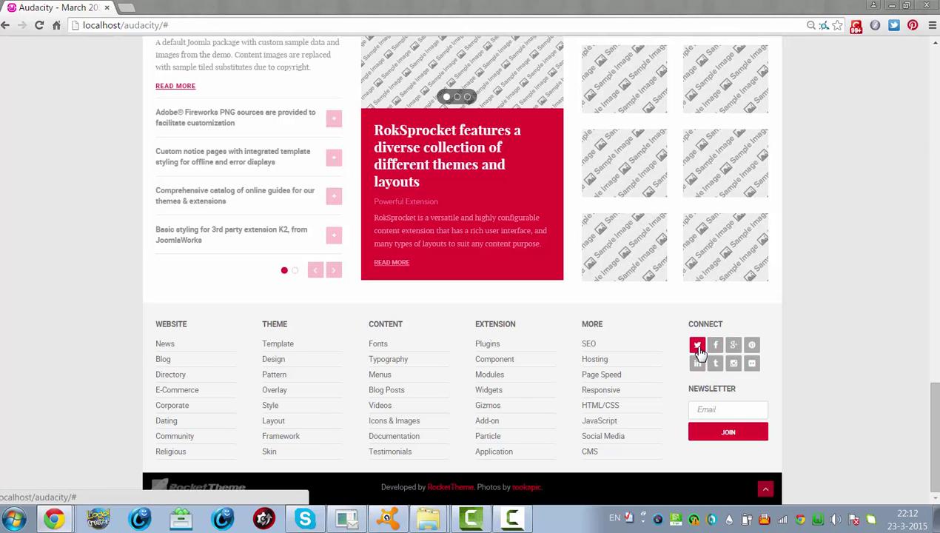
click(696, 348)
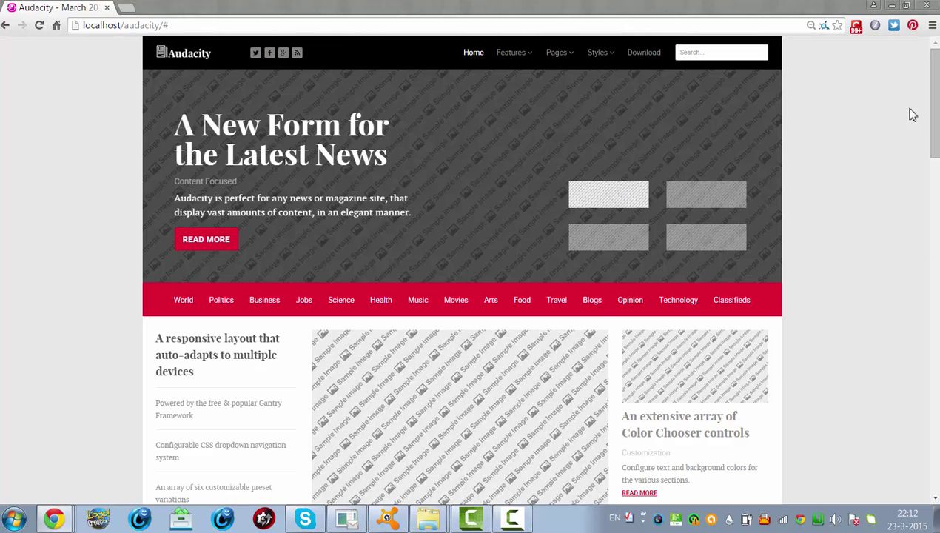
scroll(934, 111, down, 6)
scroll(934, 355, down, 8)
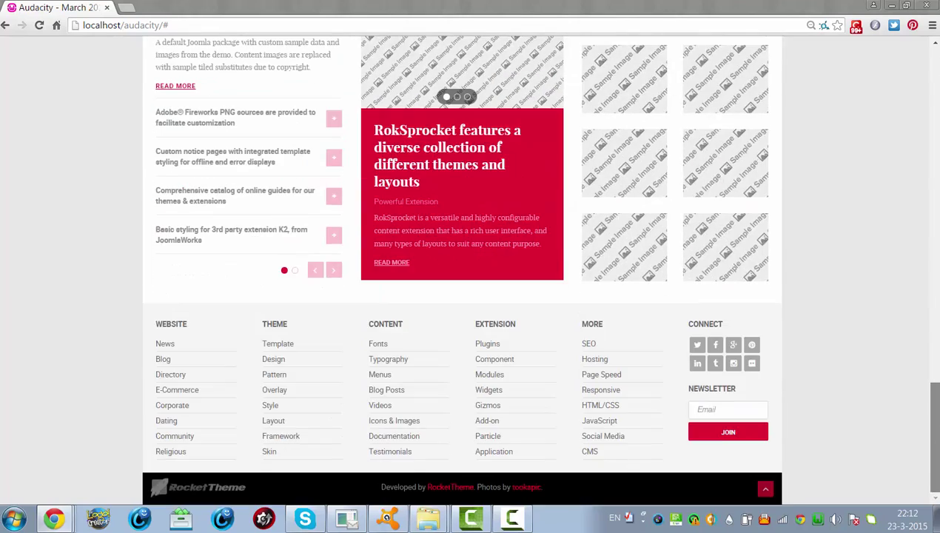
click(716, 362)
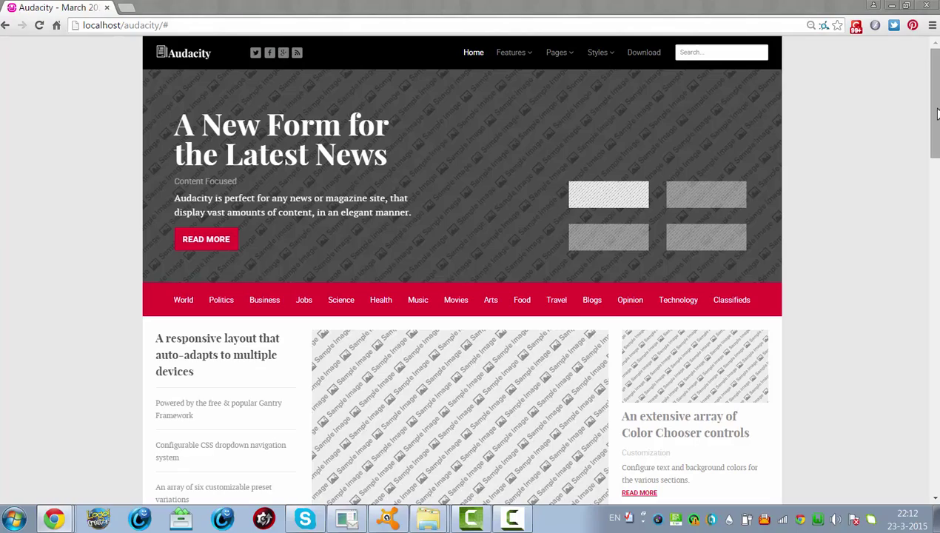
Scroll through the local homepage's content sections and back up to the top banner.
drag(936, 115, 898, 233)
scroll(883, 197, up, 4)
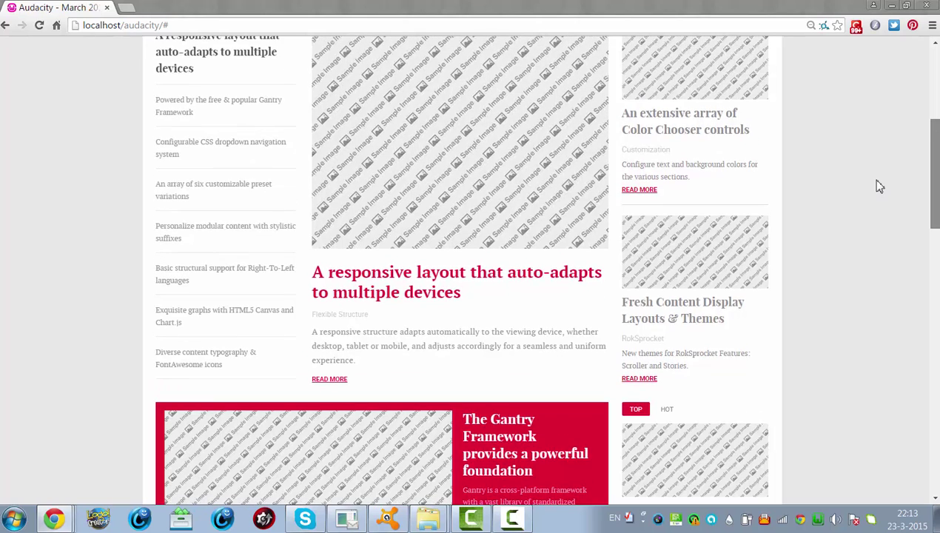
scroll(879, 187, up, 1)
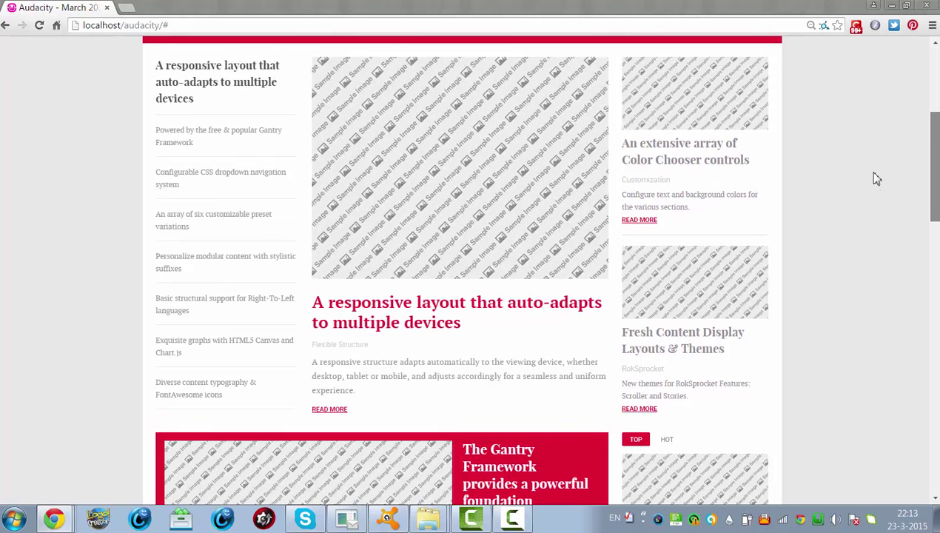
scroll(881, 190, down, 2)
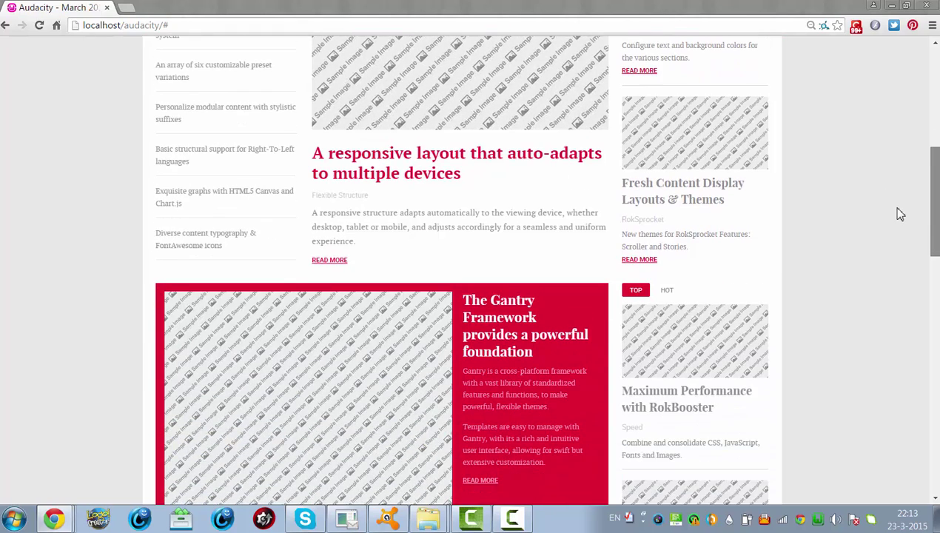
scroll(899, 214, down, 1)
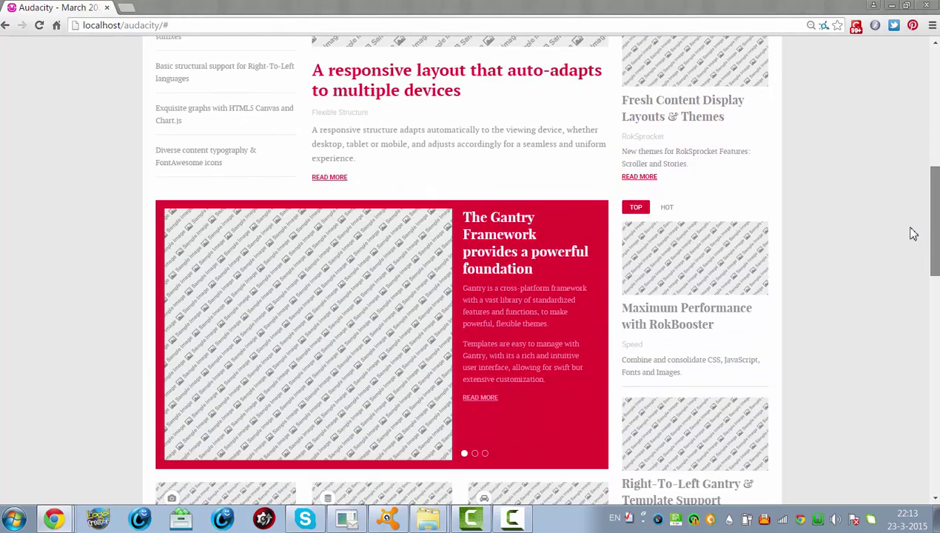
scroll(908, 219, up, 1)
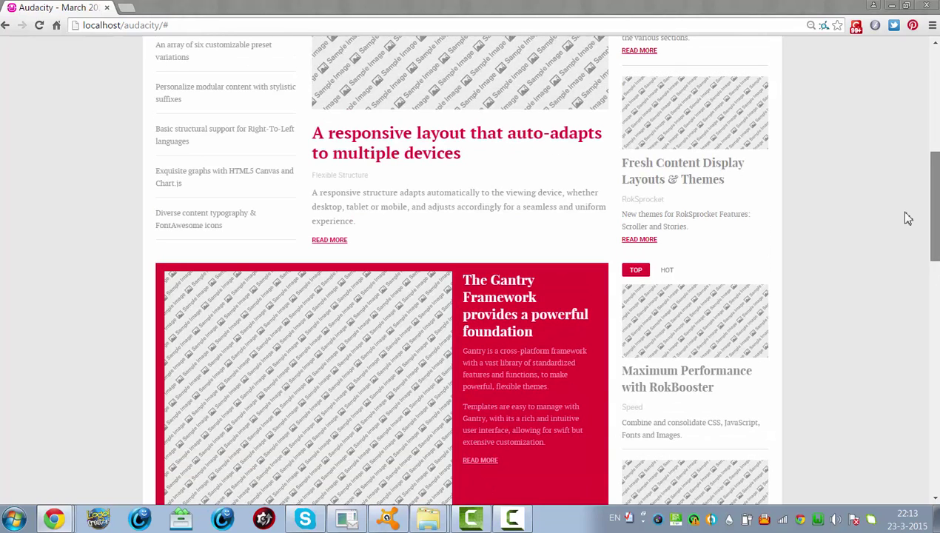
scroll(907, 225, down, 1)
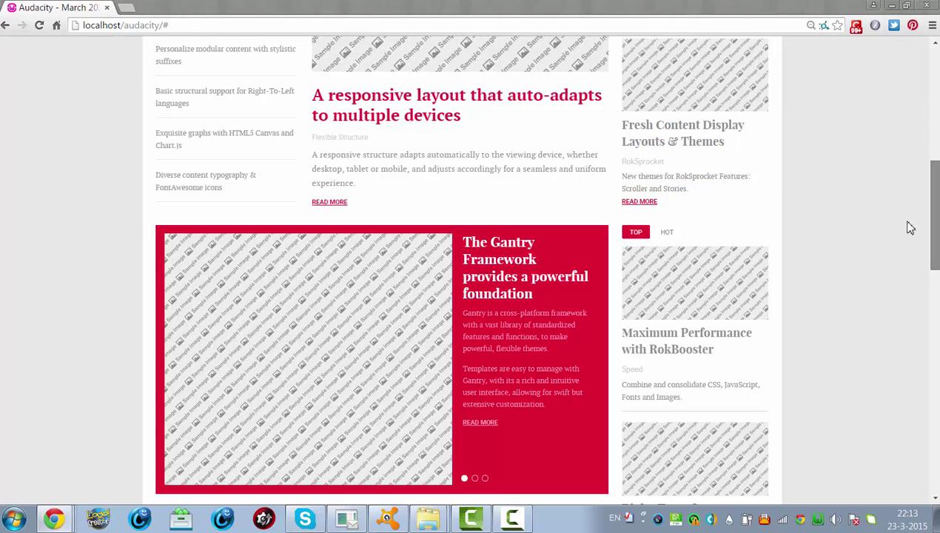
scroll(910, 227, up, 6)
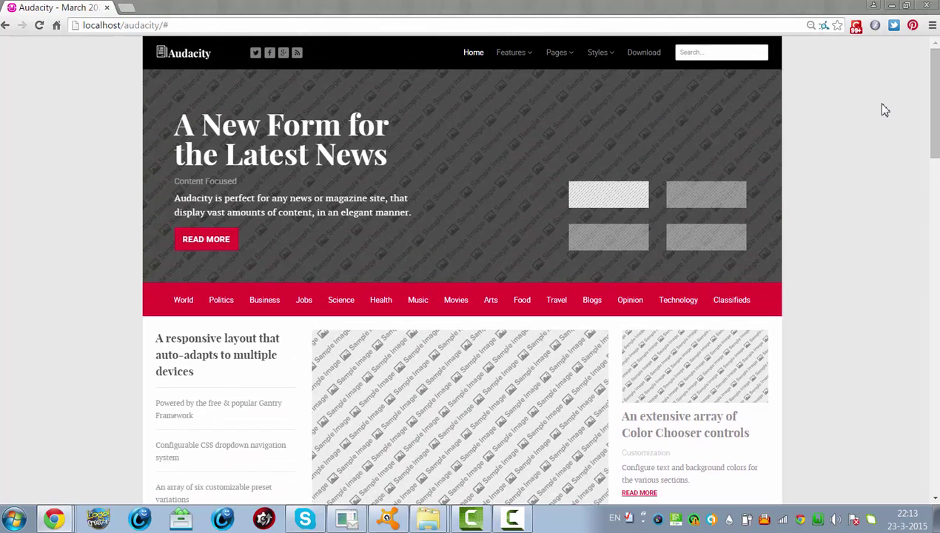
Check the finished 3.4.1 update, then trim the URL to load the administrator Control Panel.
mouse_move(64, 527)
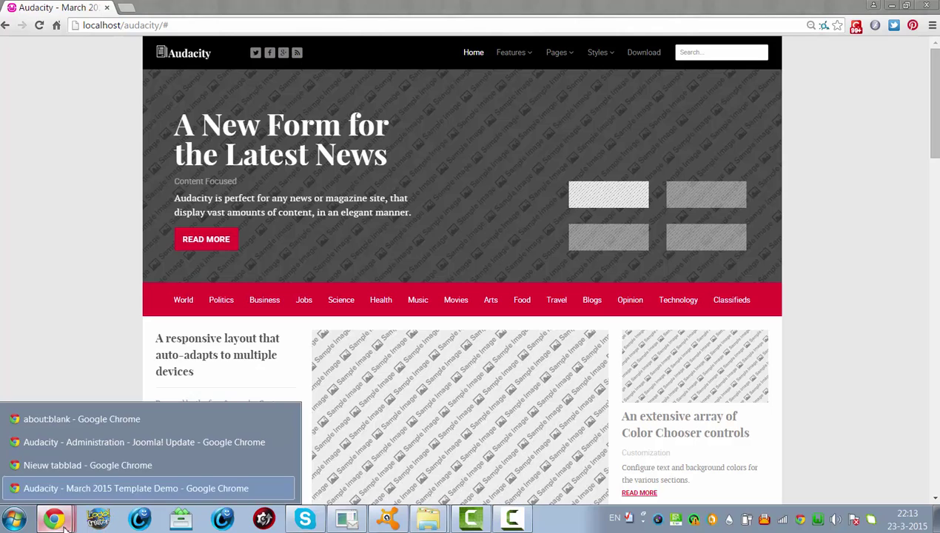
click(82, 441)
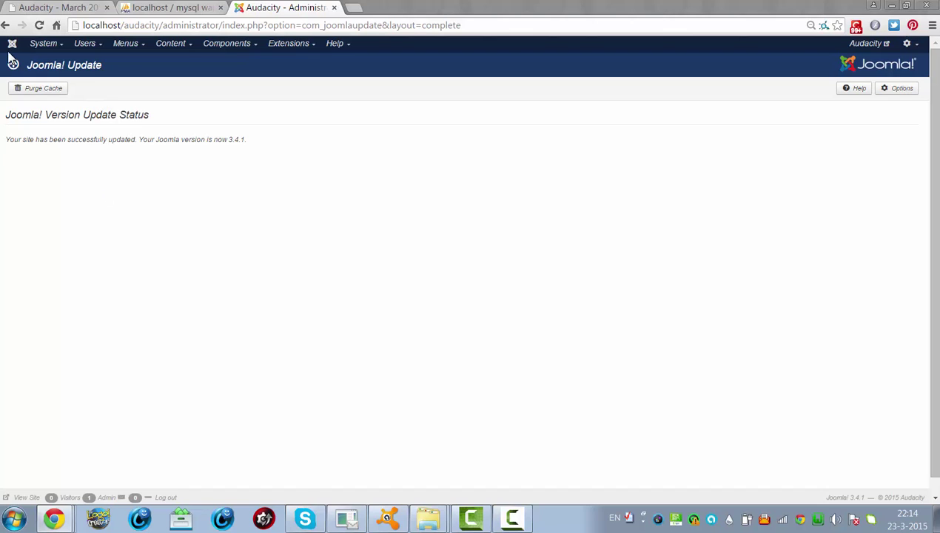
drag(218, 25, 566, 60)
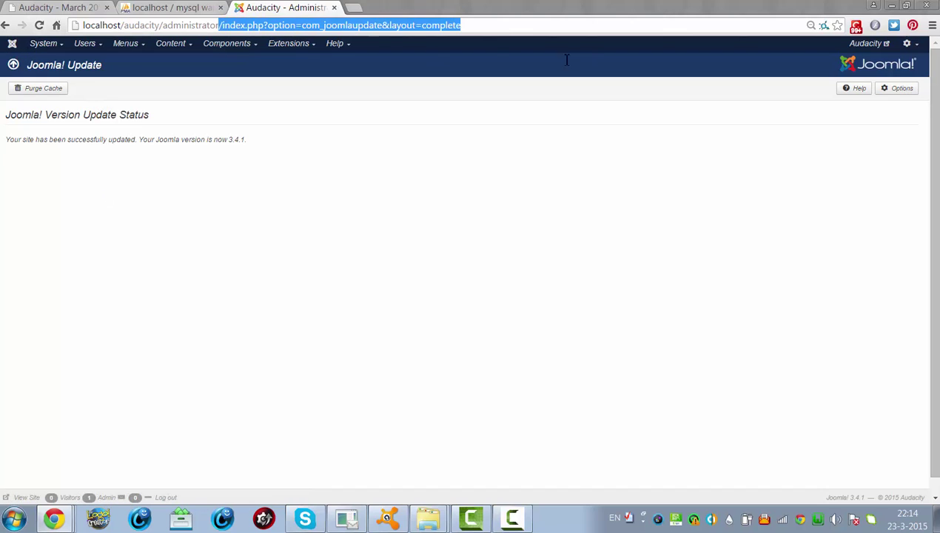
key(Delete)
key(Return)
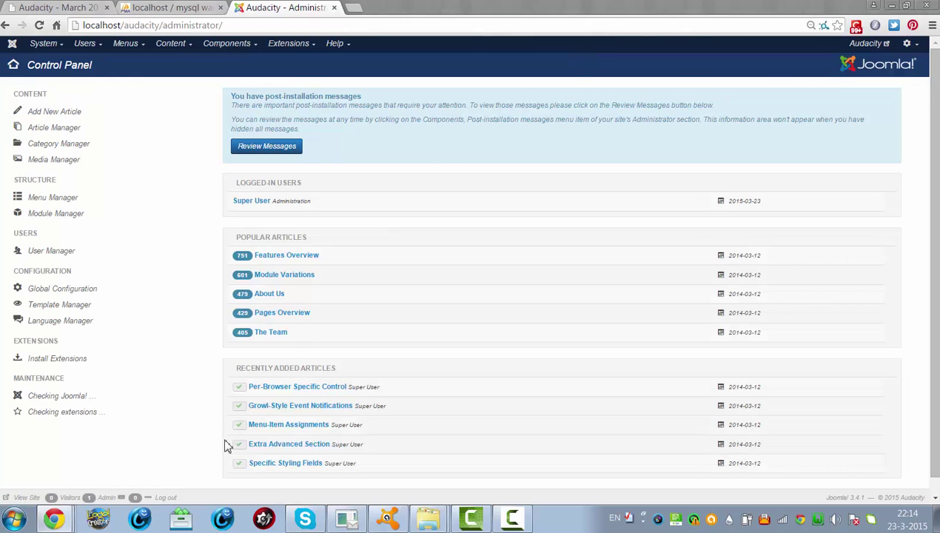
Log out and back into the administrator, verify Joomla is up to date, then open the live demo tab.
click(168, 498)
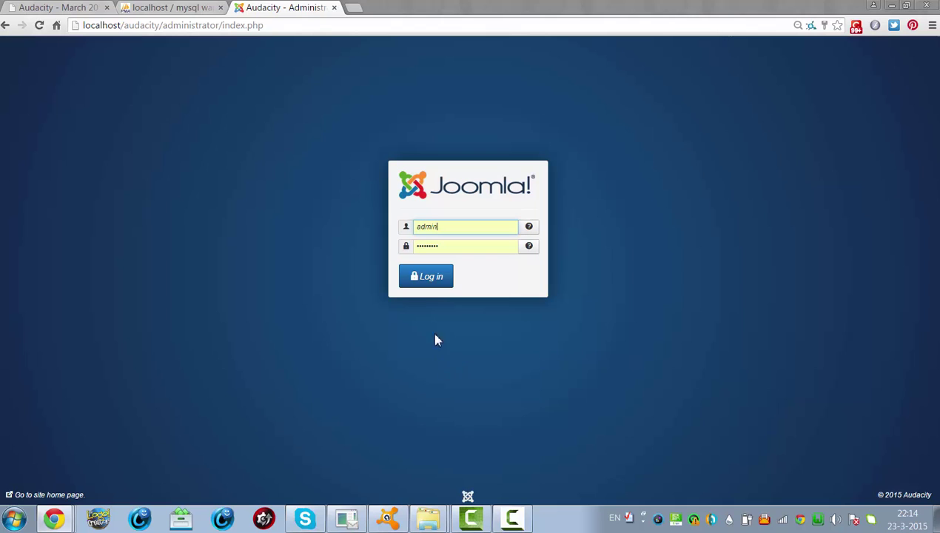
click(434, 290)
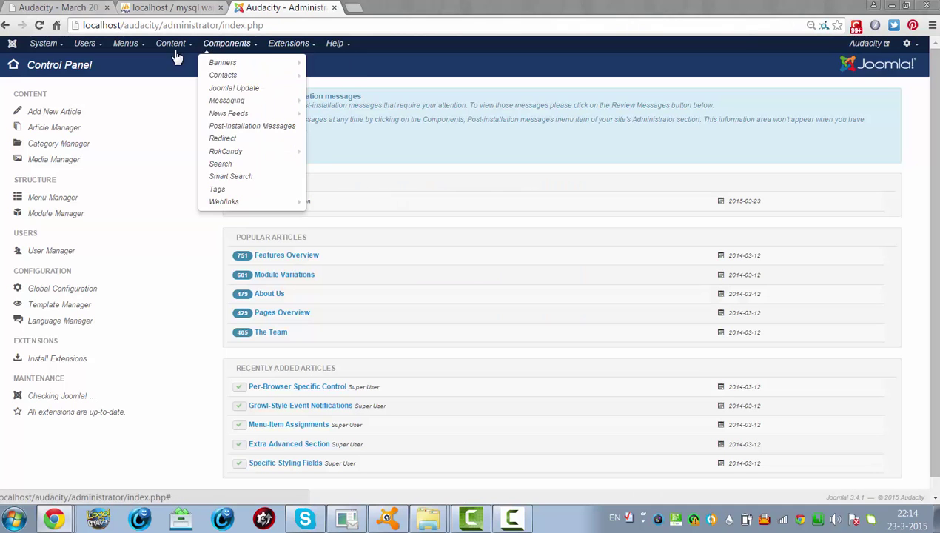
mouse_move(36, 46)
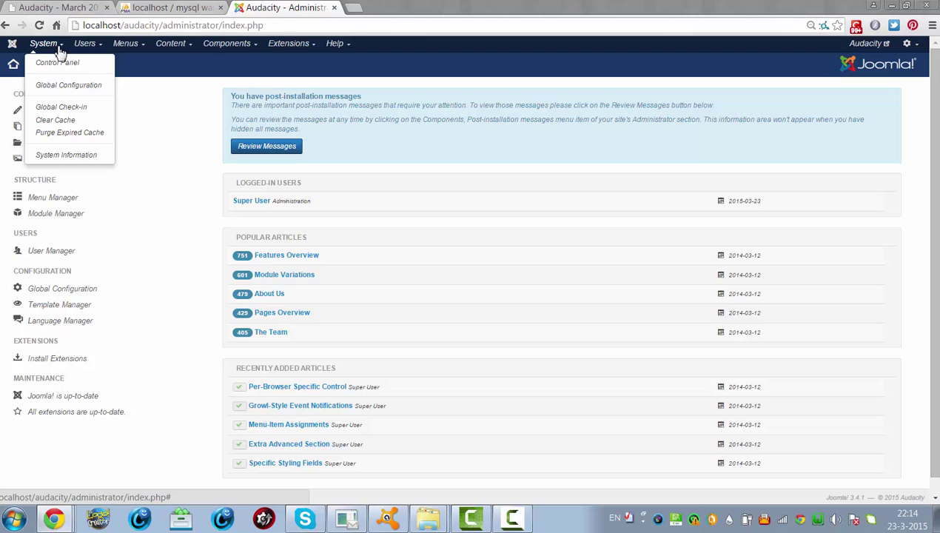
click(59, 8)
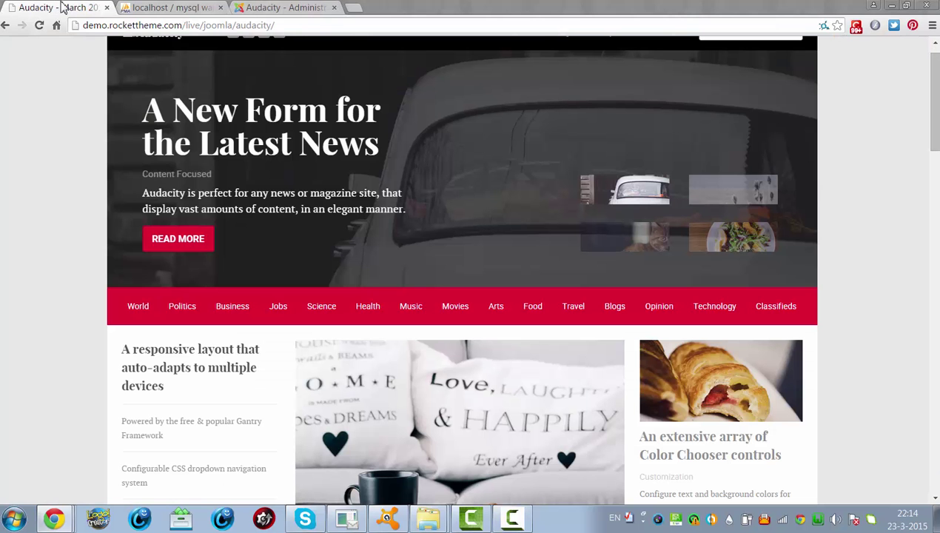
Replace the first tab's demo address with localhost/audacity to load the local site.
click(123, 25)
click(125, 25)
drag(272, 26, 83, 25)
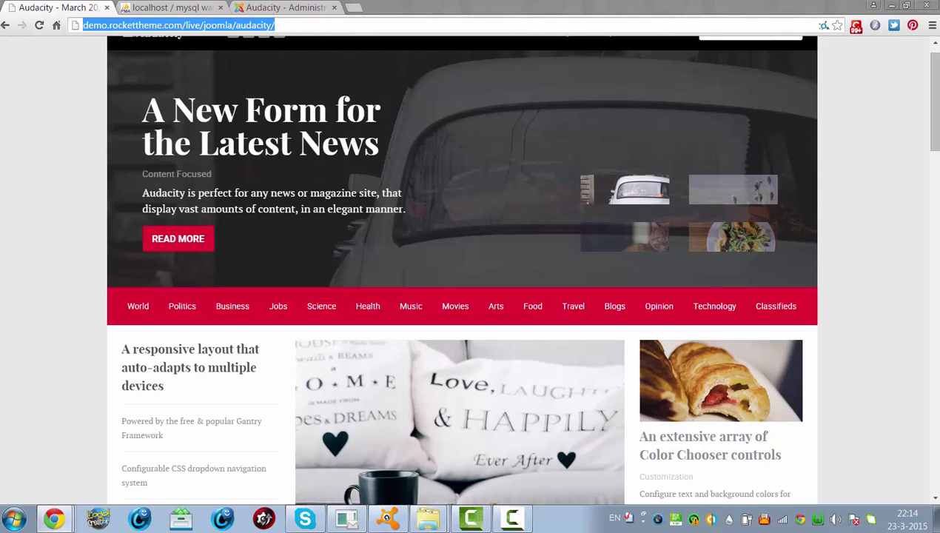
key(BackSpace)
text(localhost/audacity)
key(Return)
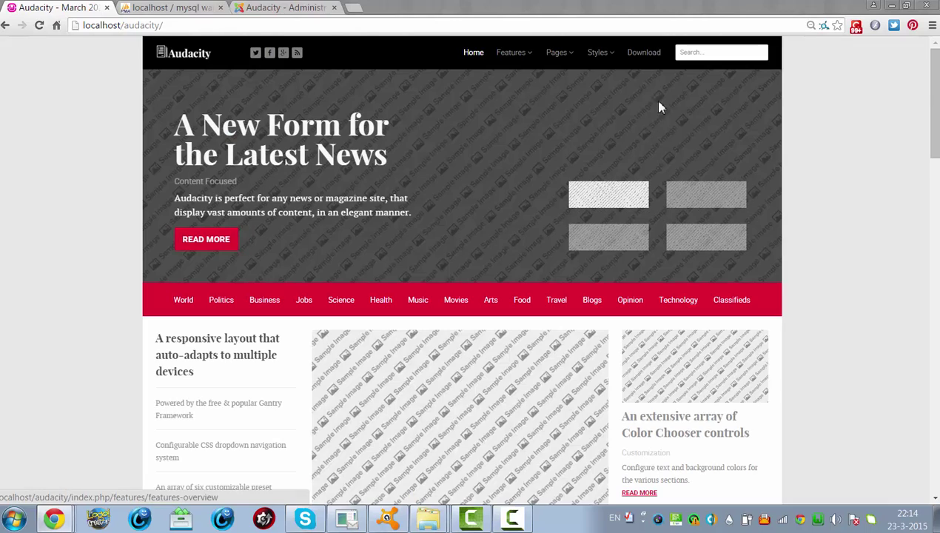
scroll(659, 105, down, 4)
scroll(466, 281, down, 5)
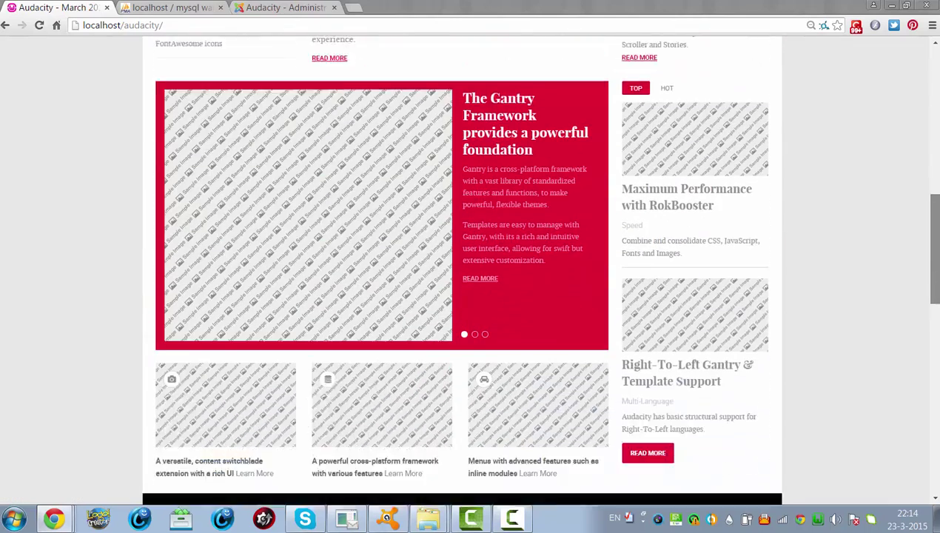
click(298, 9)
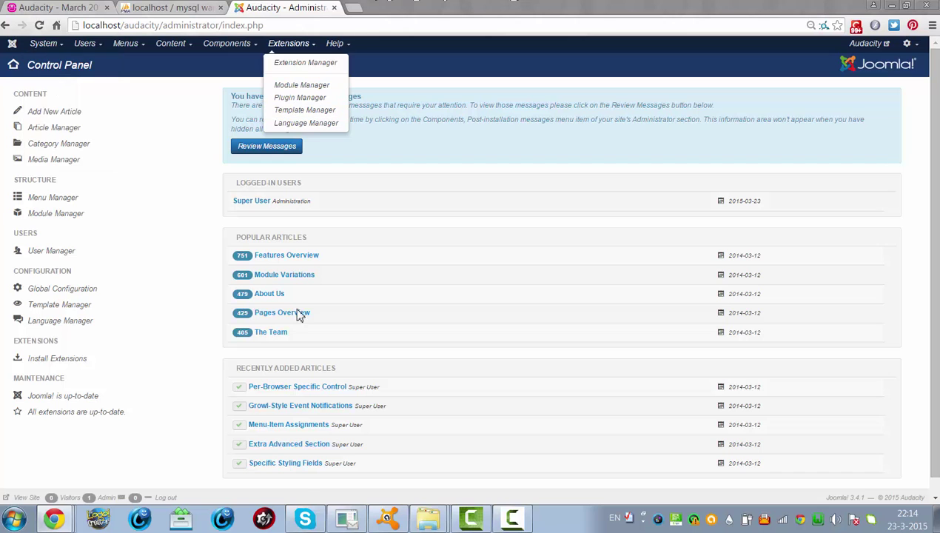
click(41, 7)
scroll(466, 281, down, 6)
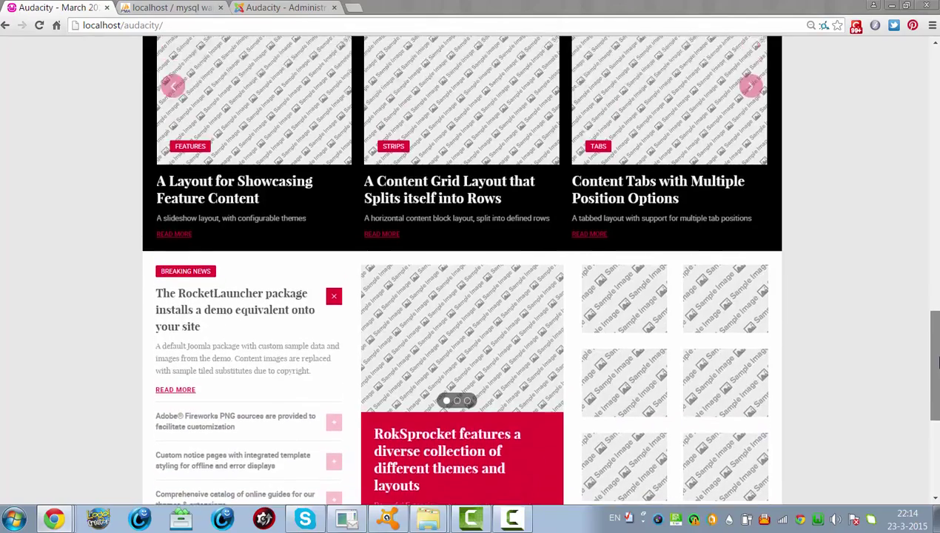
drag(934, 397, 908, 116)
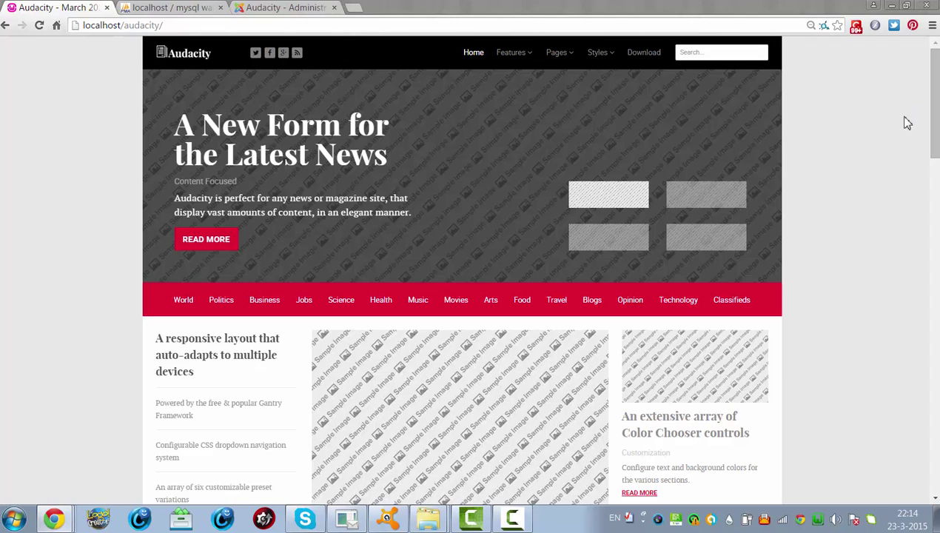